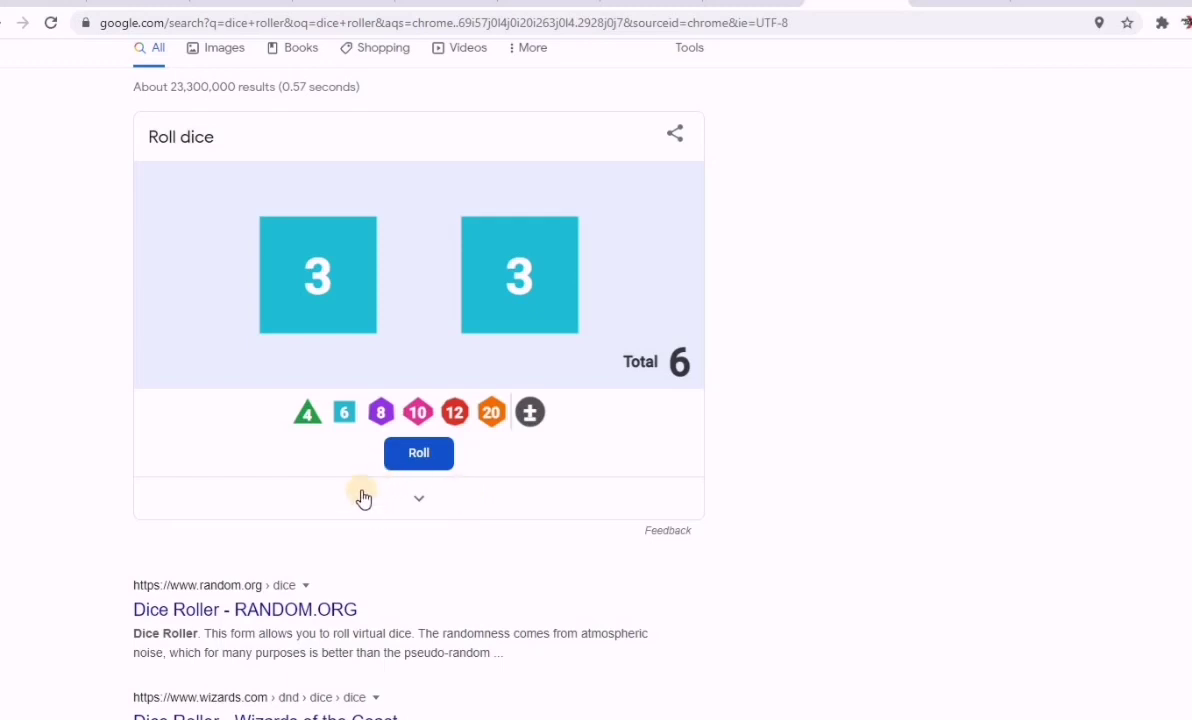
Roll the two dice five times, ending on 3 and 5 for 8, and return to the Business Analytics presentation
click(422, 458)
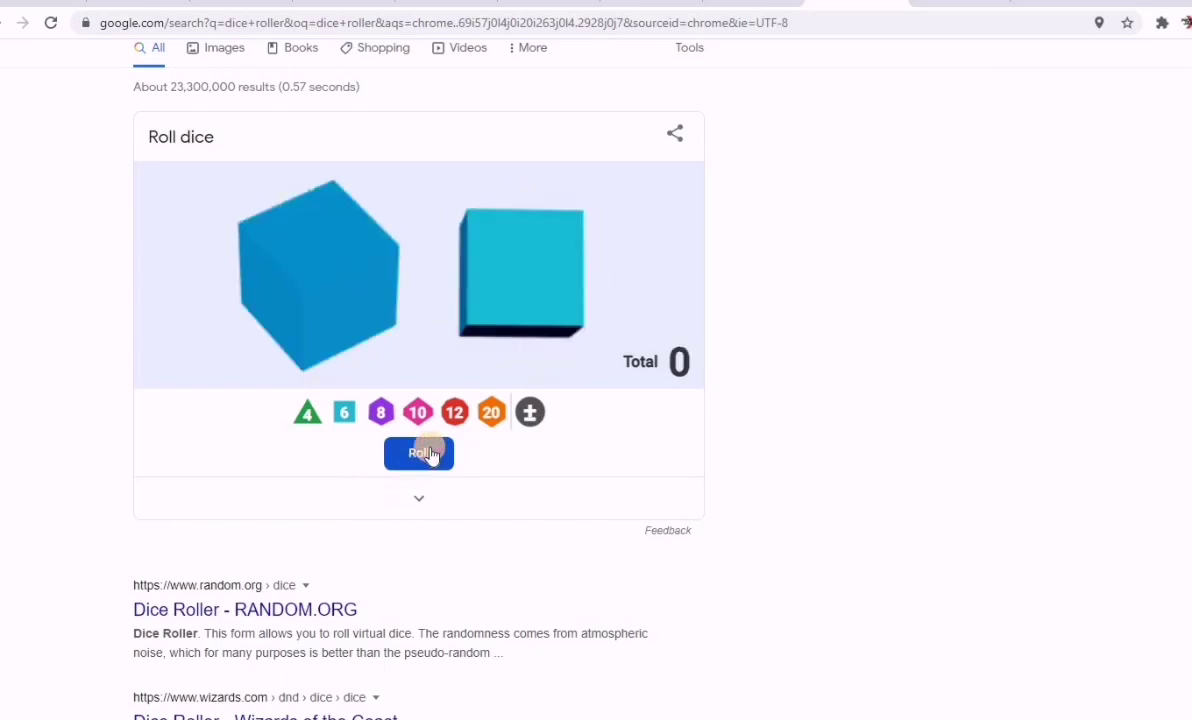
click(431, 456)
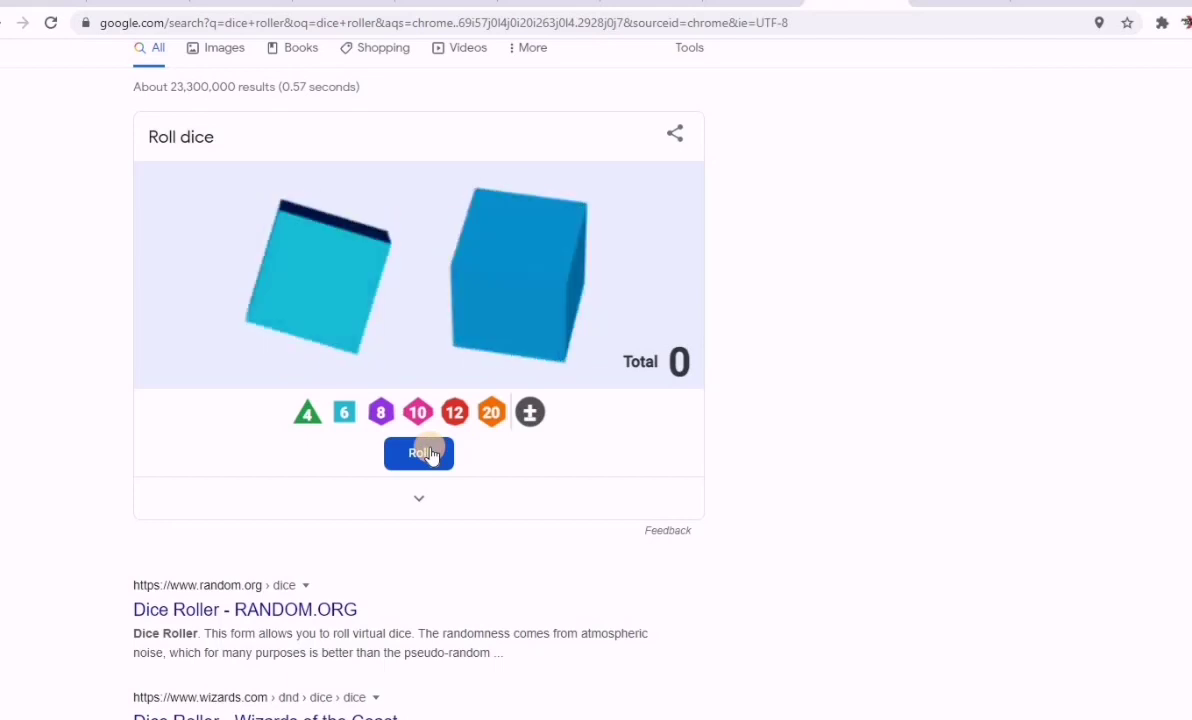
click(430, 455)
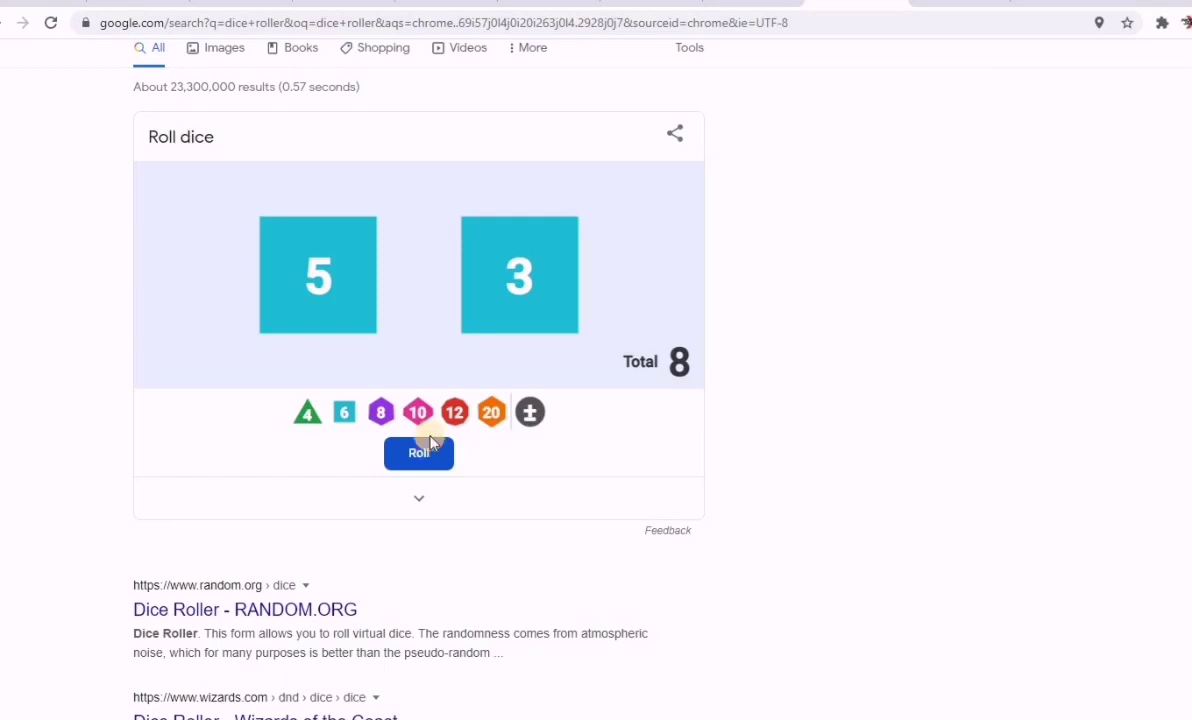
click(398, 455)
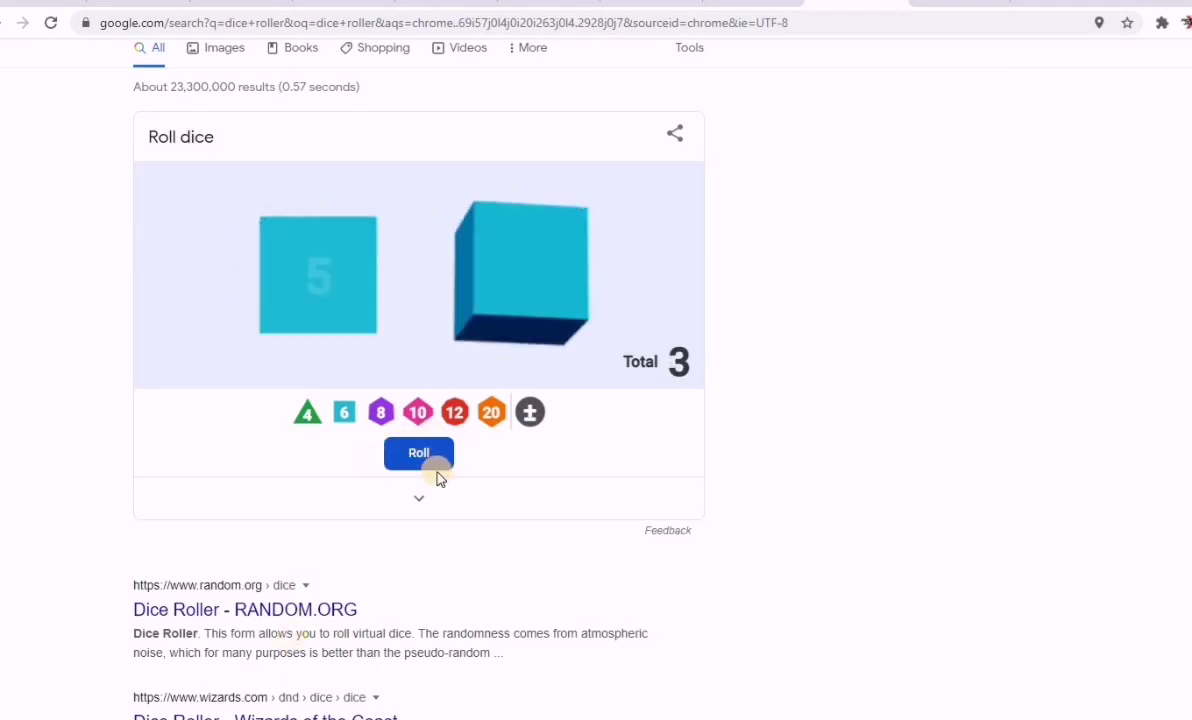
click(433, 456)
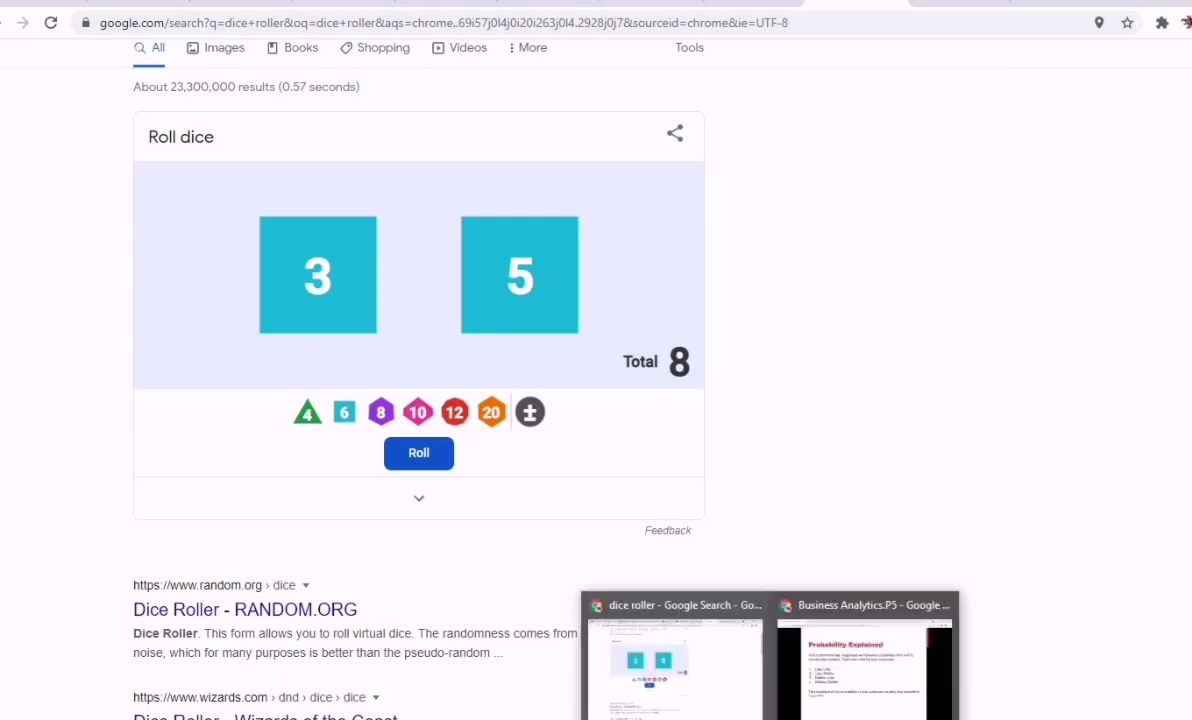
click(795, 612)
Advance to the slide listing RANDBETWEEN, STDEV and NORMDIST
click(509, 481)
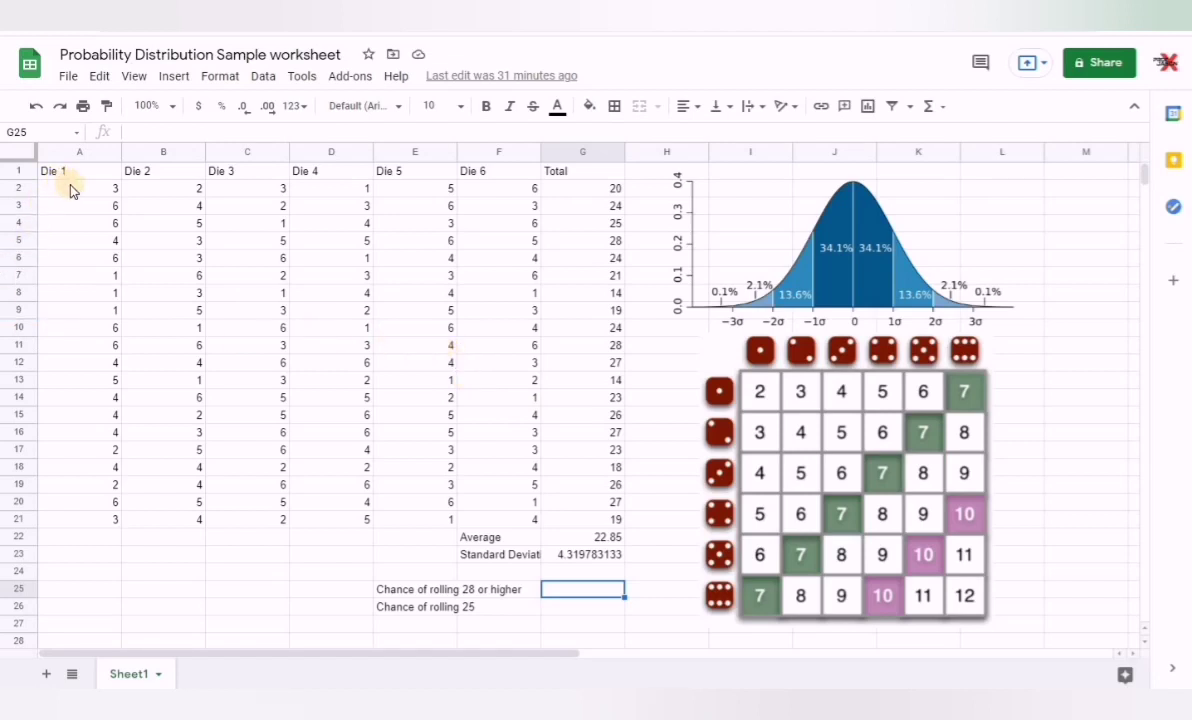
Replace the Die 1 value in A2 with the formula =randbetween(1,6)
drag(72, 190, 527, 521)
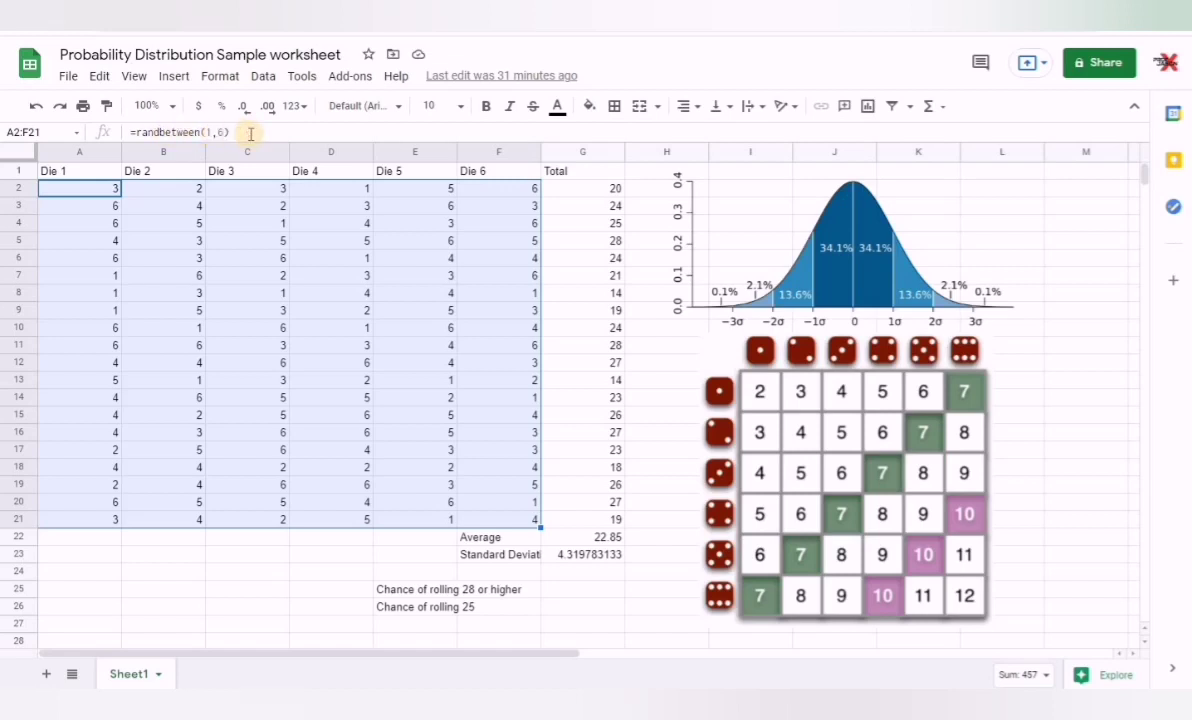
click(100, 222)
click(108, 190)
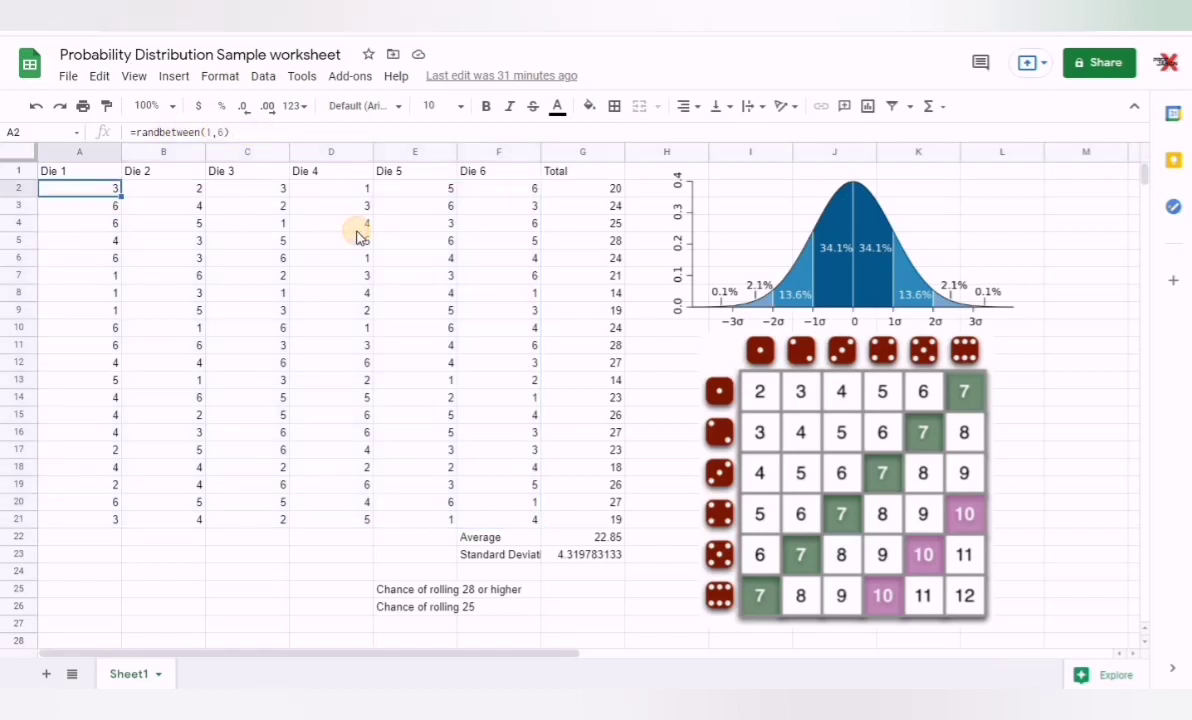
key(Delete)
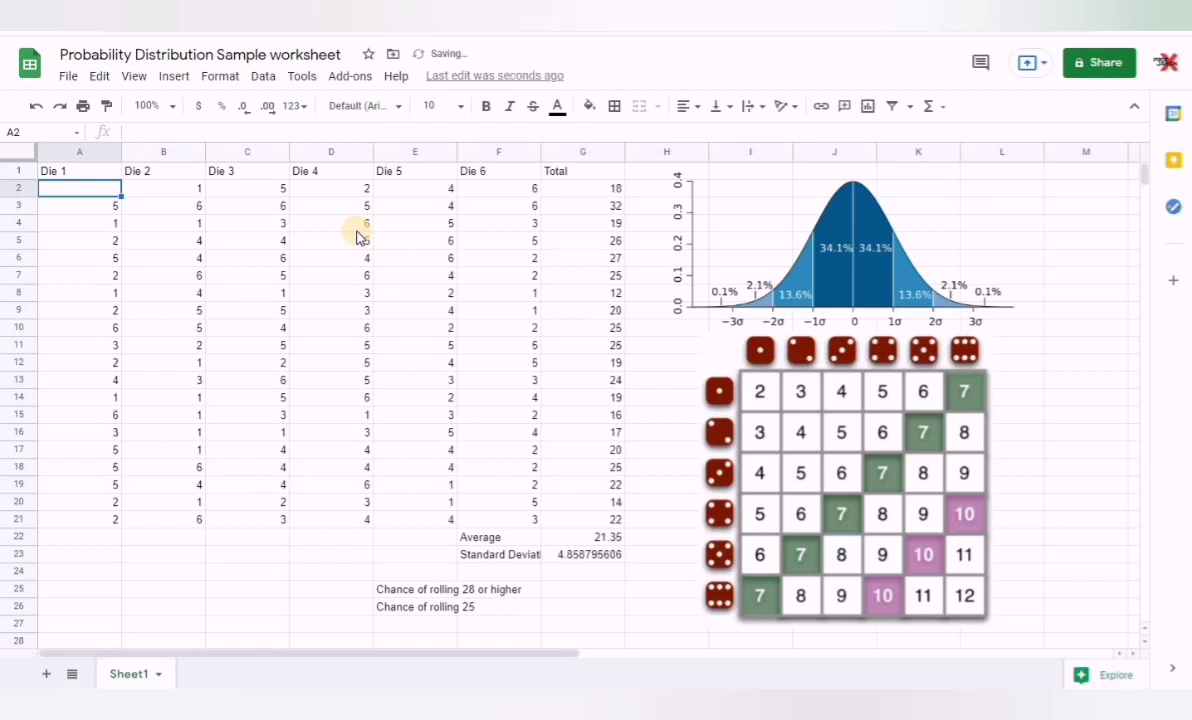
text(=ran)
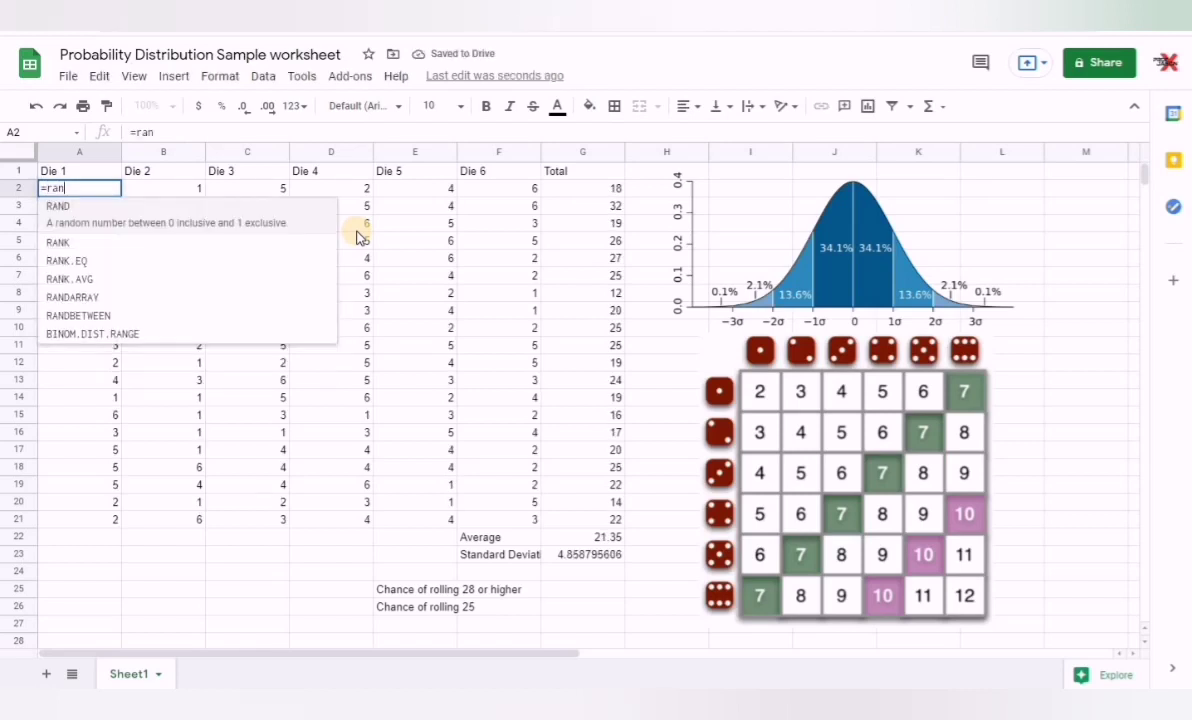
text(dbetw)
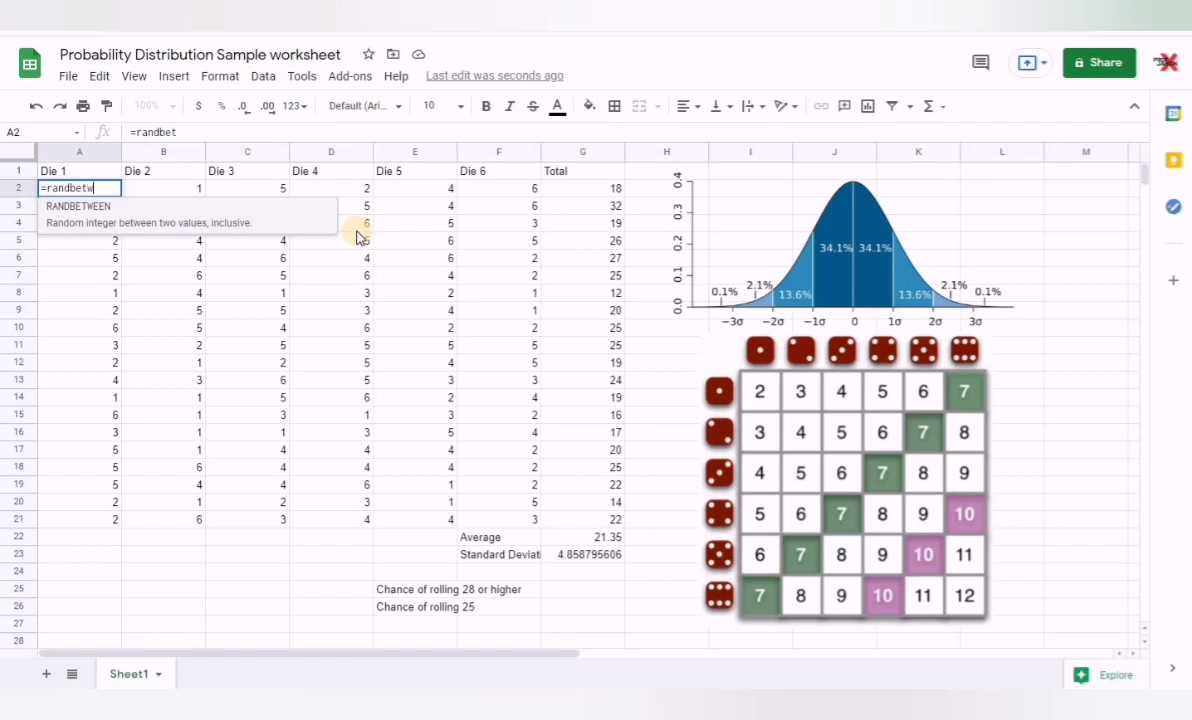
text(een)
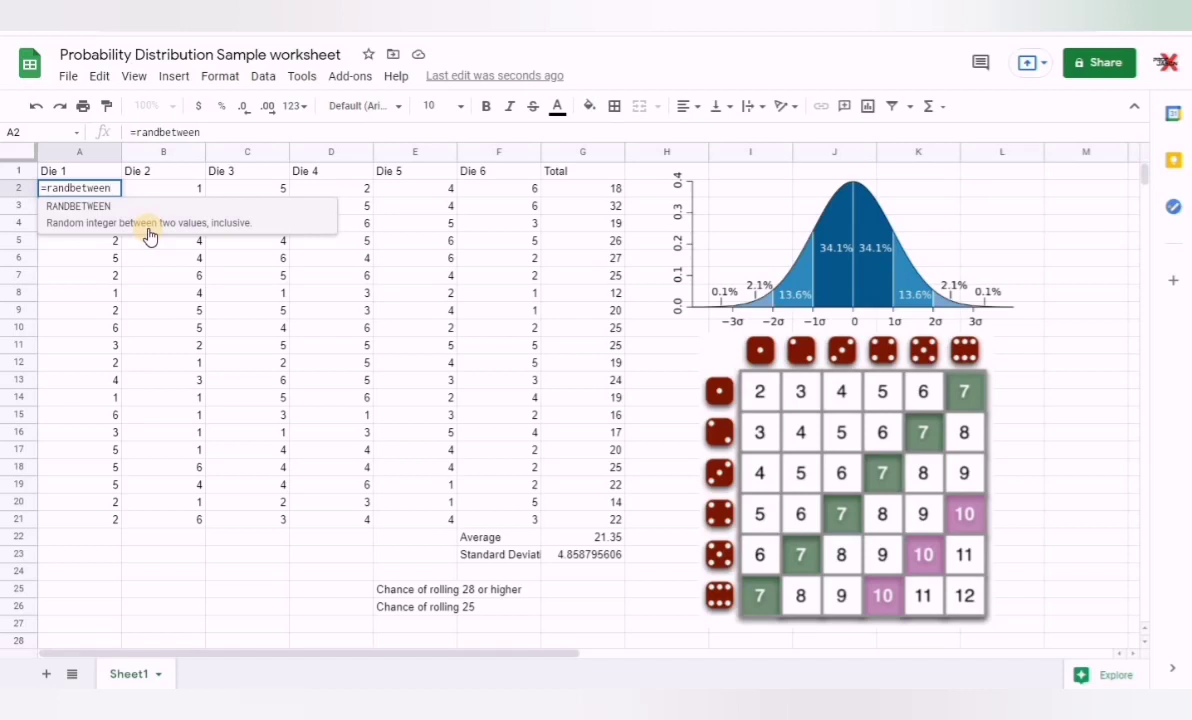
text(()
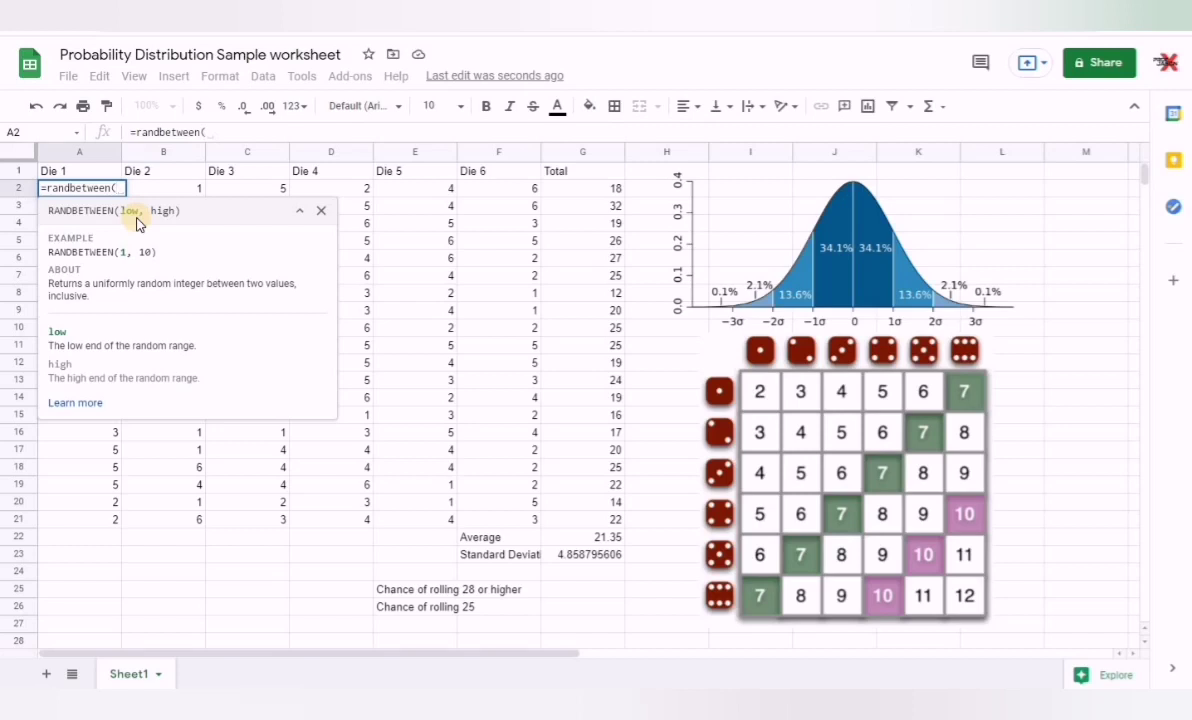
text(1)
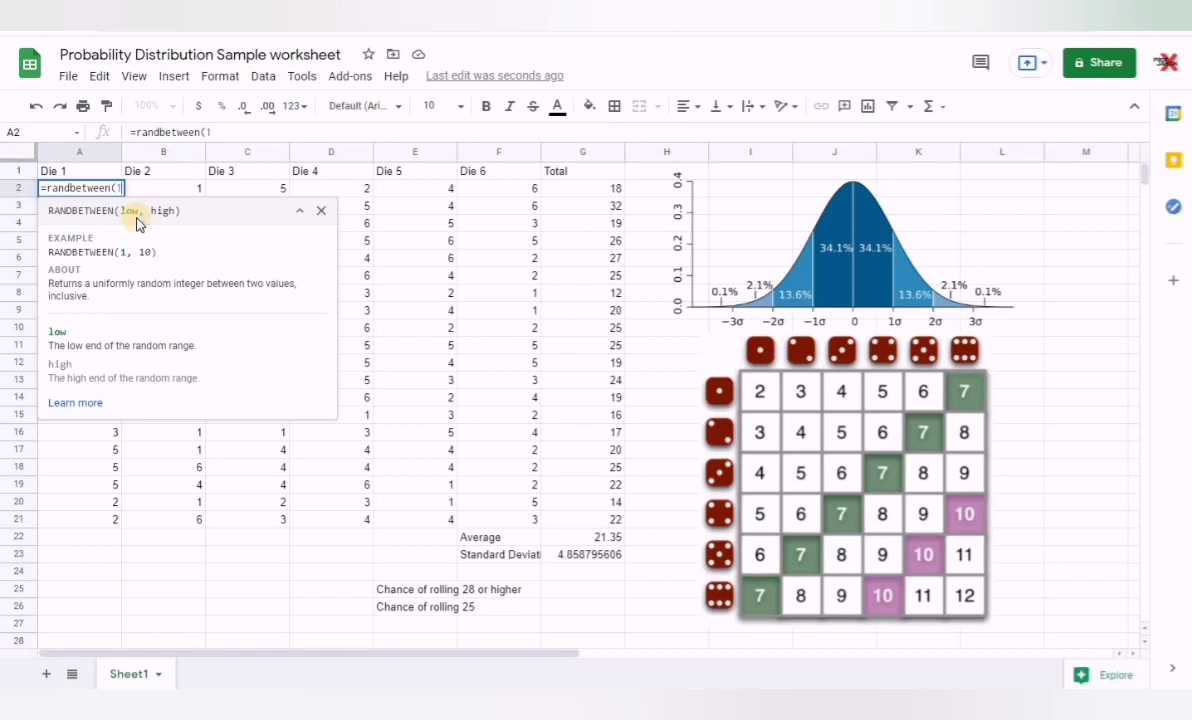
text(, )
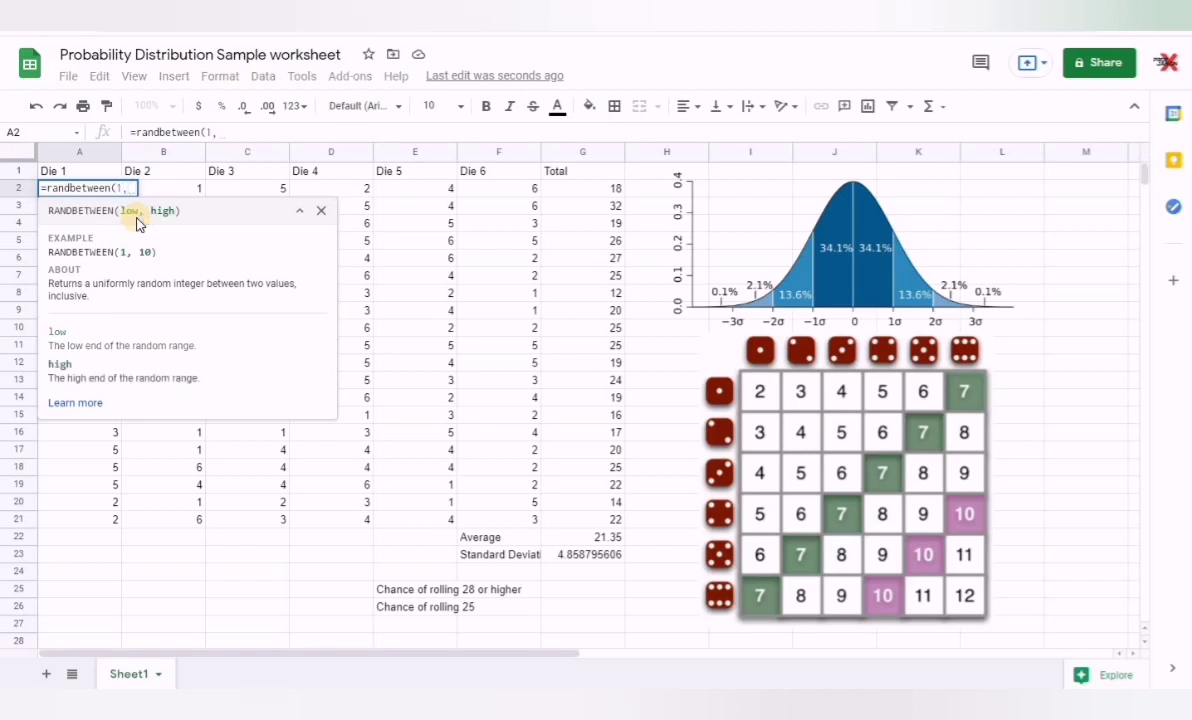
text(6)
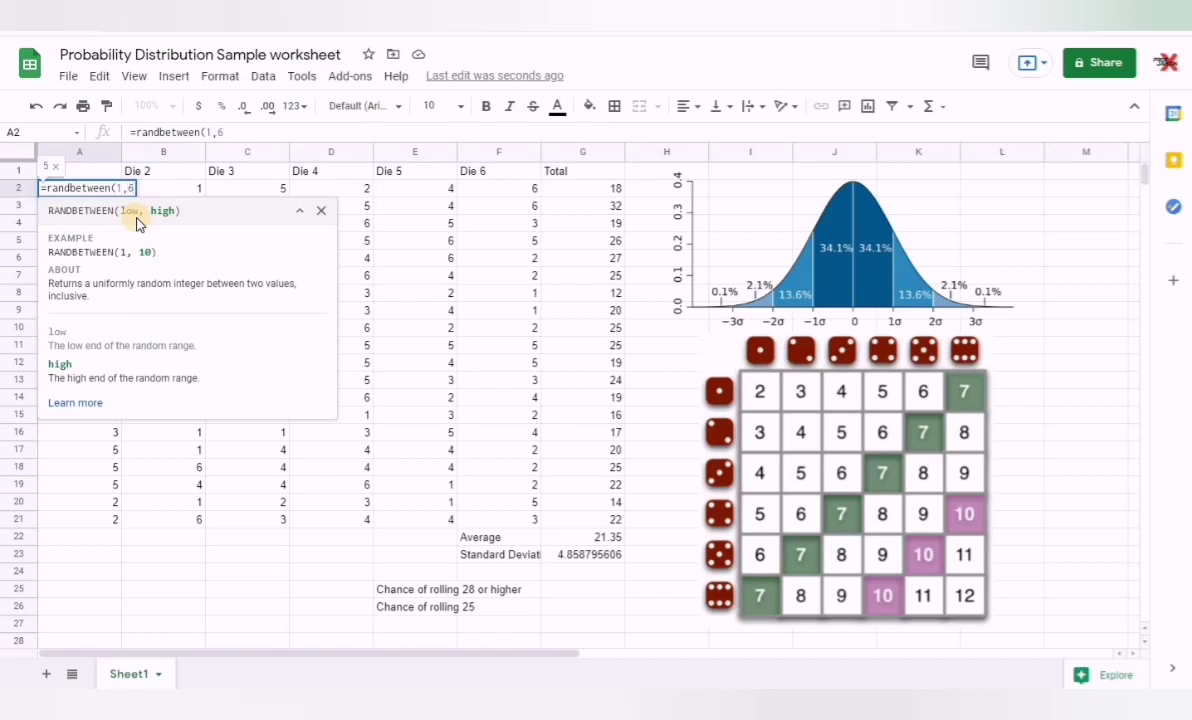
text())
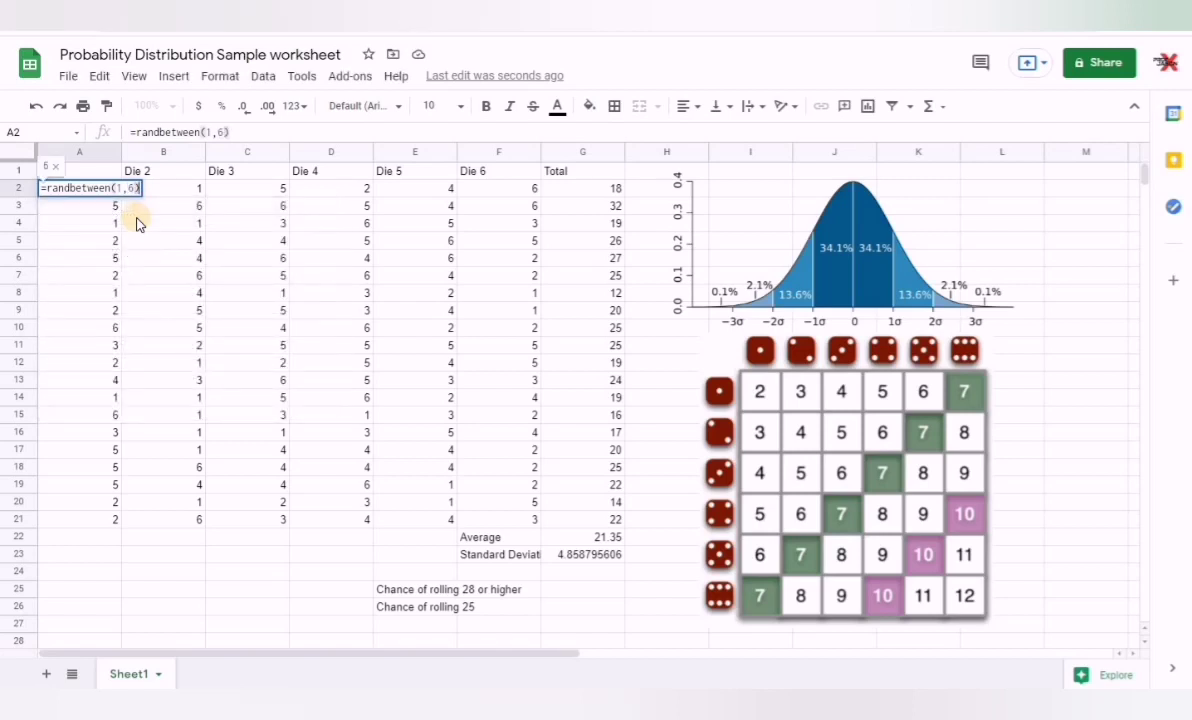
key(Return)
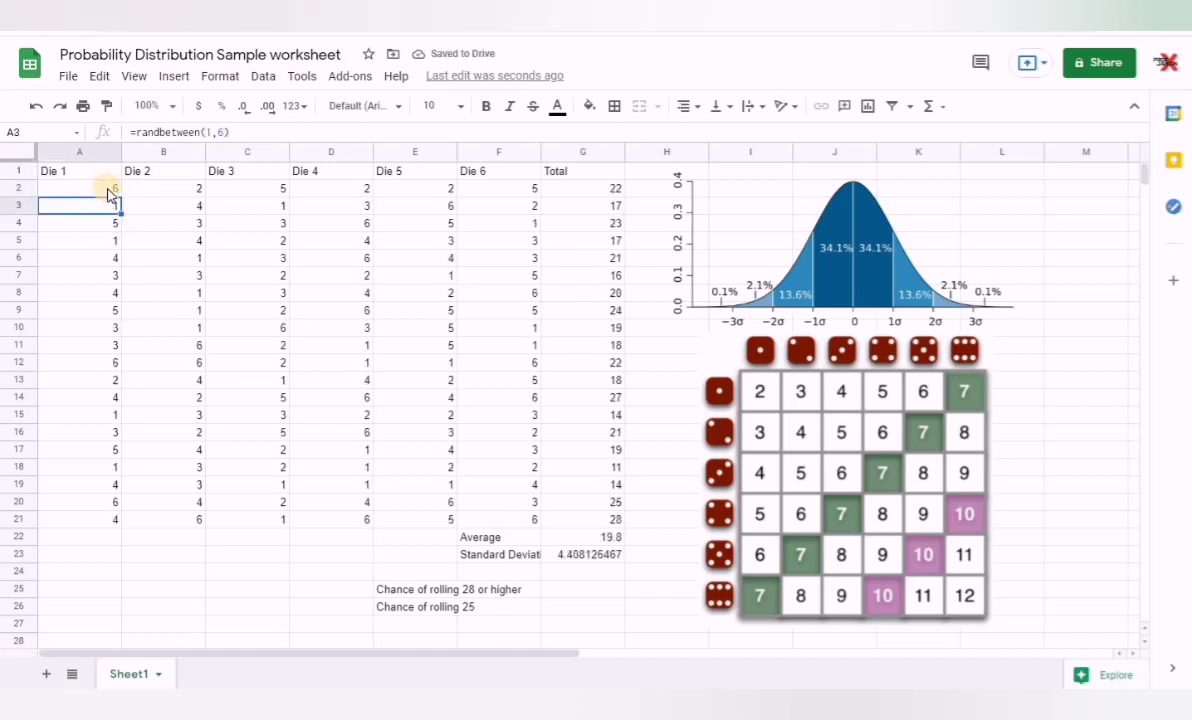
Enter 1 and then 2 in empty cell A23 to re-roll the dice
click(108, 190)
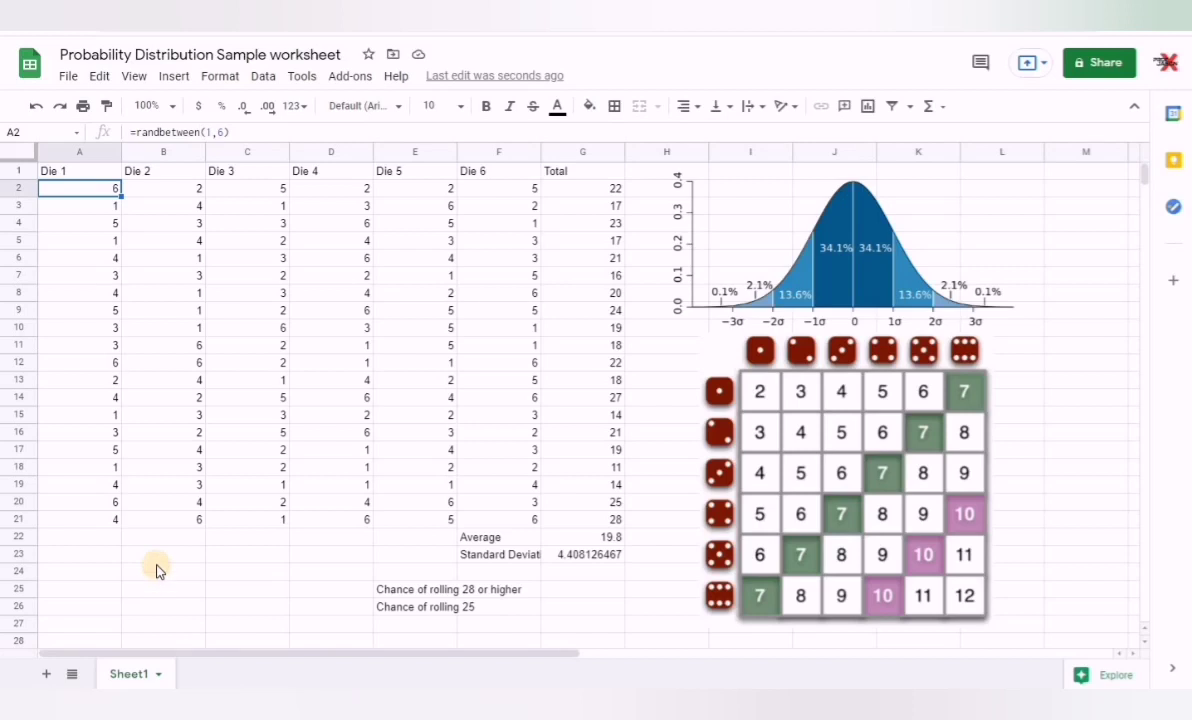
click(112, 555)
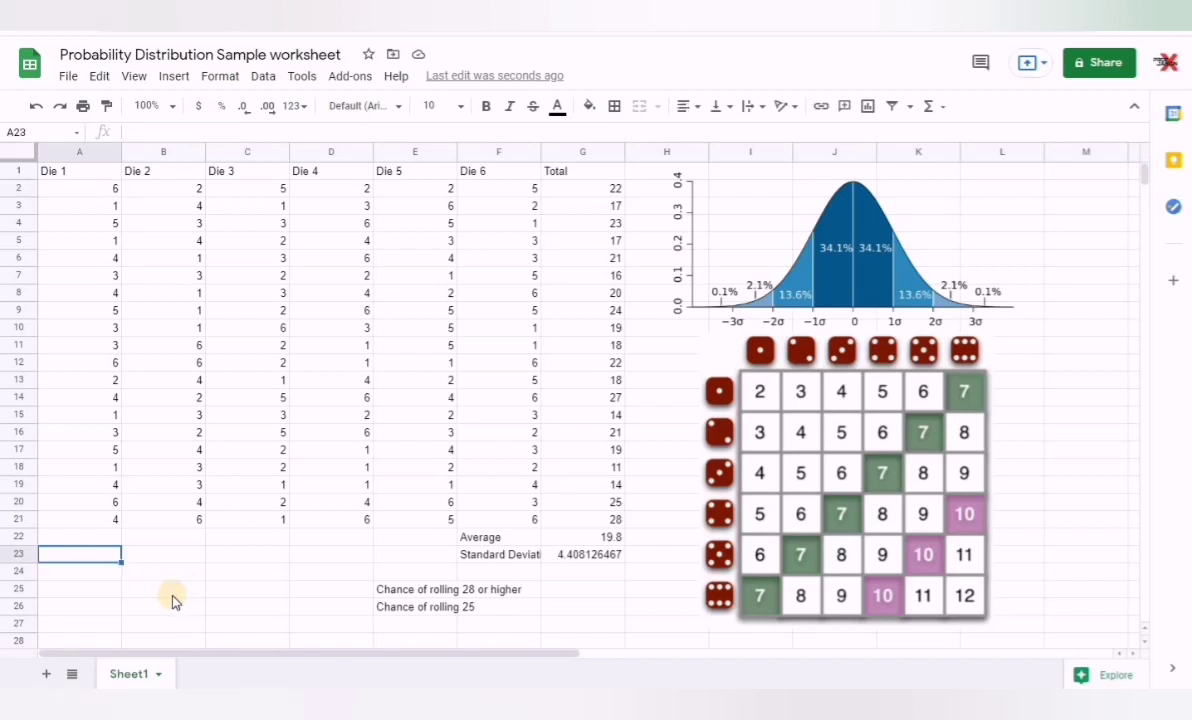
text(1)
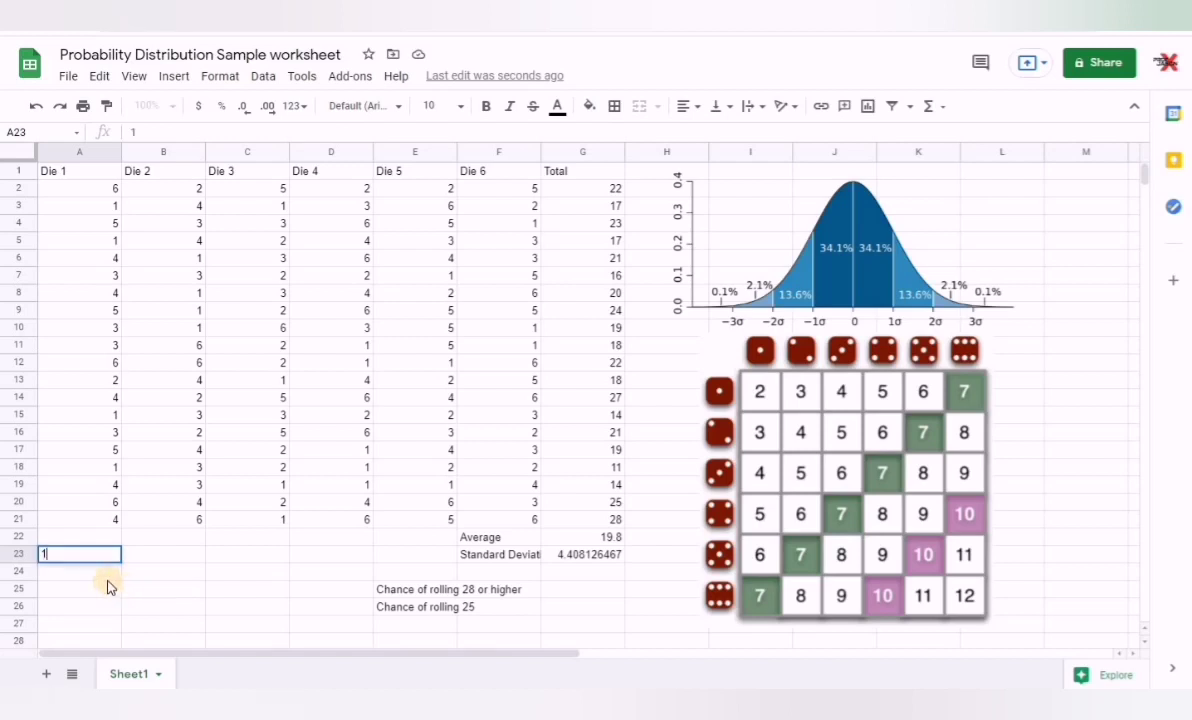
key(Return)
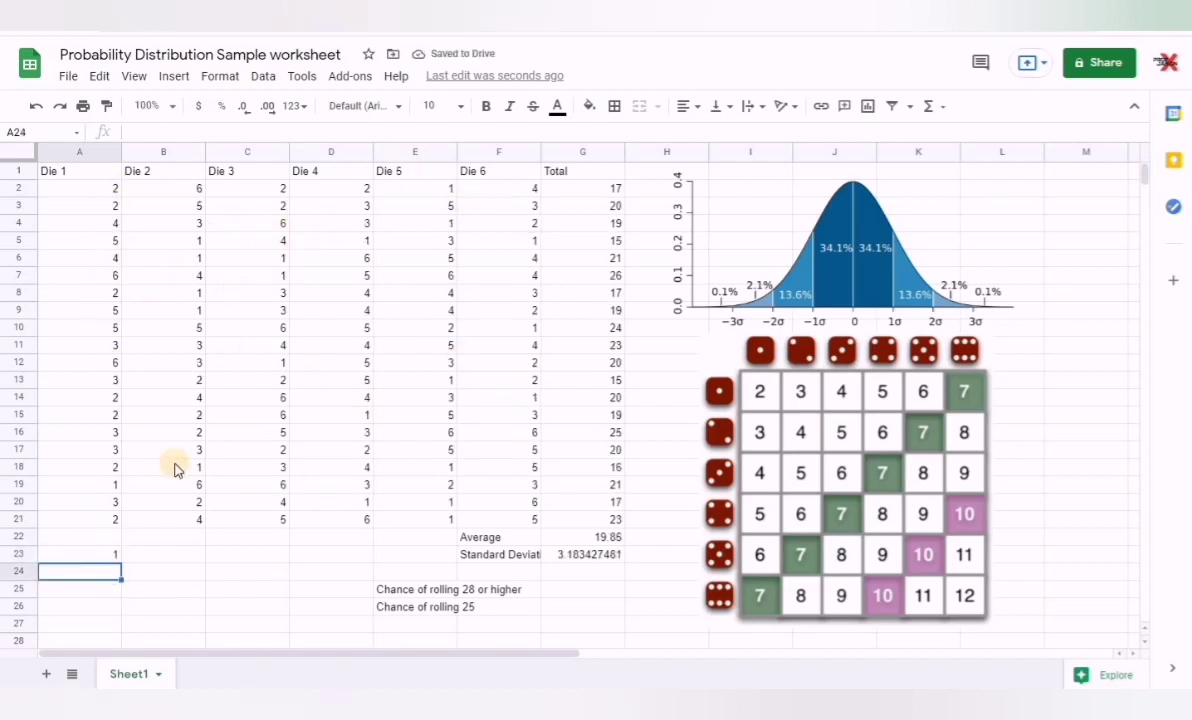
click(108, 554)
text(2)
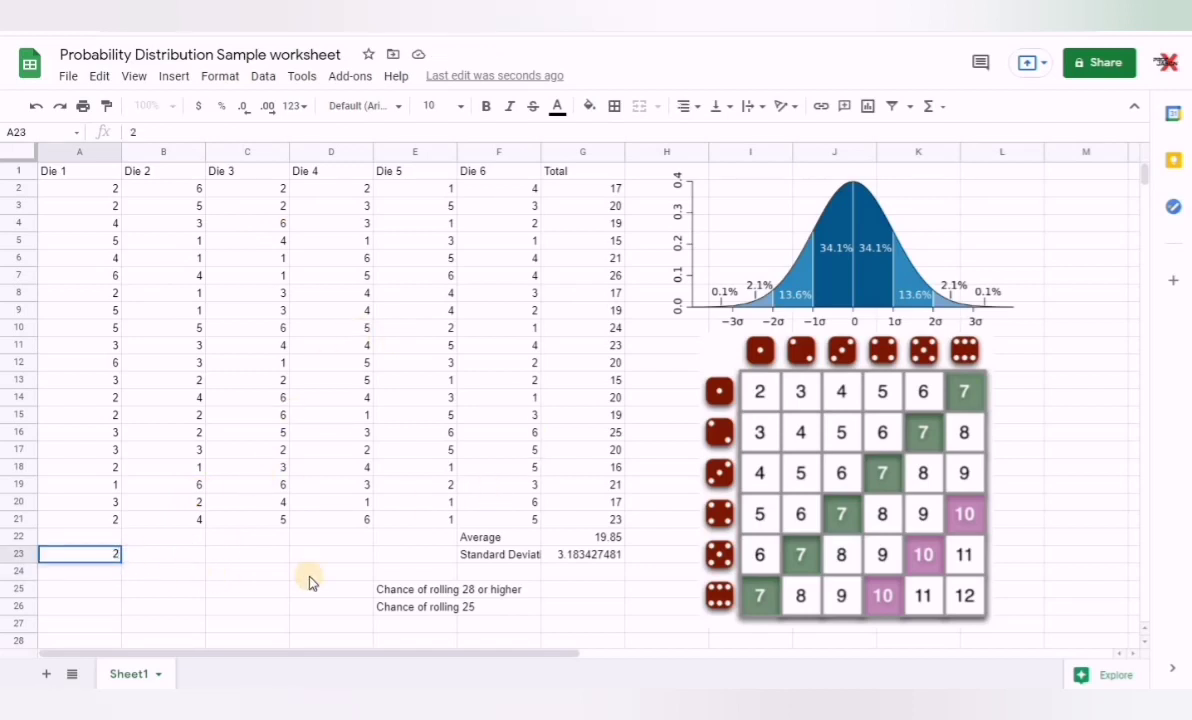
key(Return)
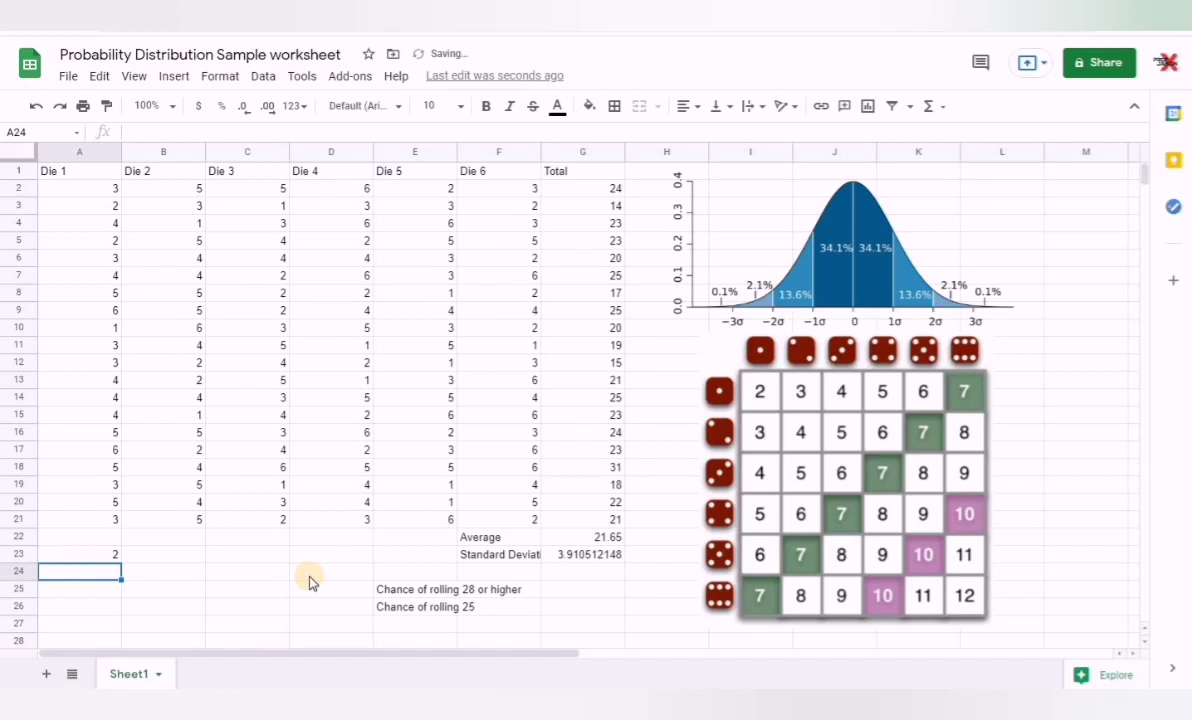
Re-roll again by entering 3 and 4 in A23, then clear A23
key(Up)
text(3)
key(Return)
key(Up)
text(4)
key(Return)
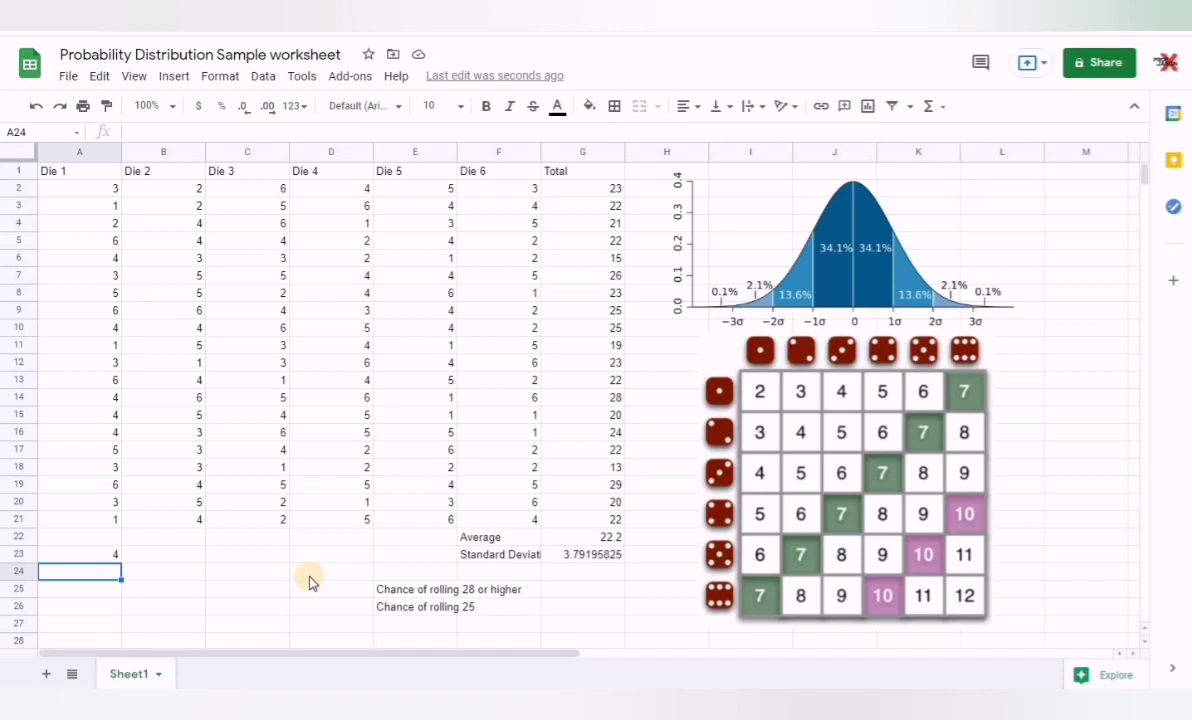
key(Up)
key(Delete)
drag(578, 189, 587, 531)
click(570, 189)
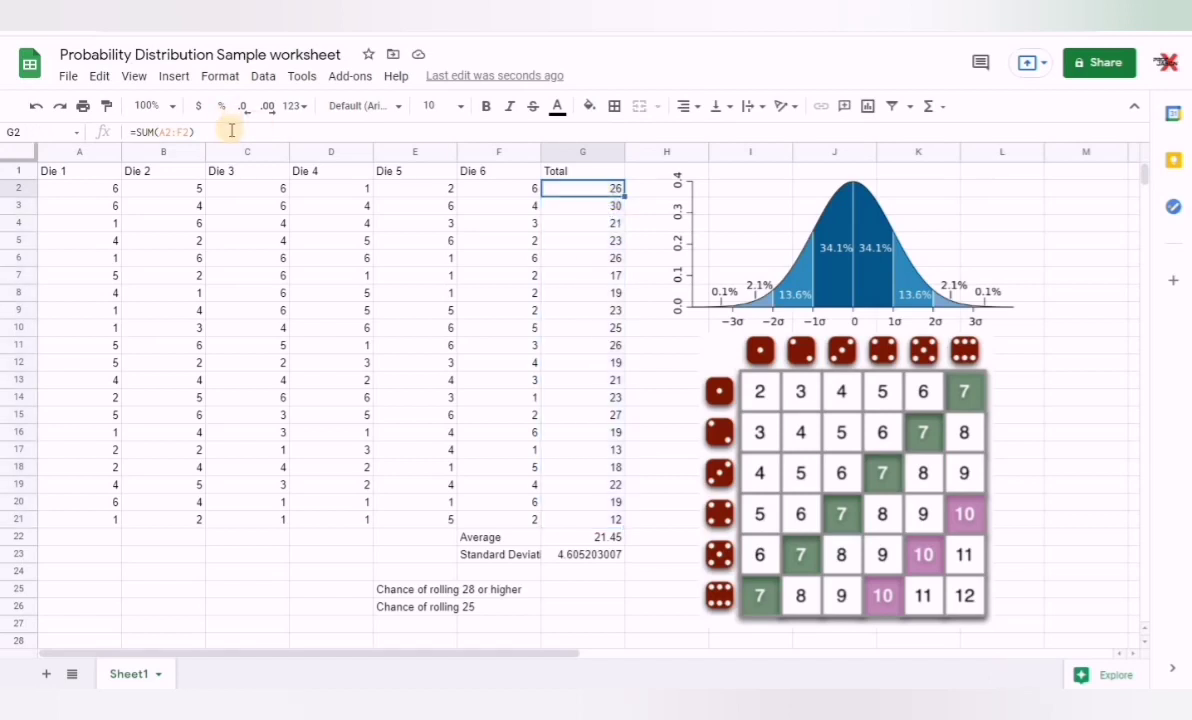
click(231, 131)
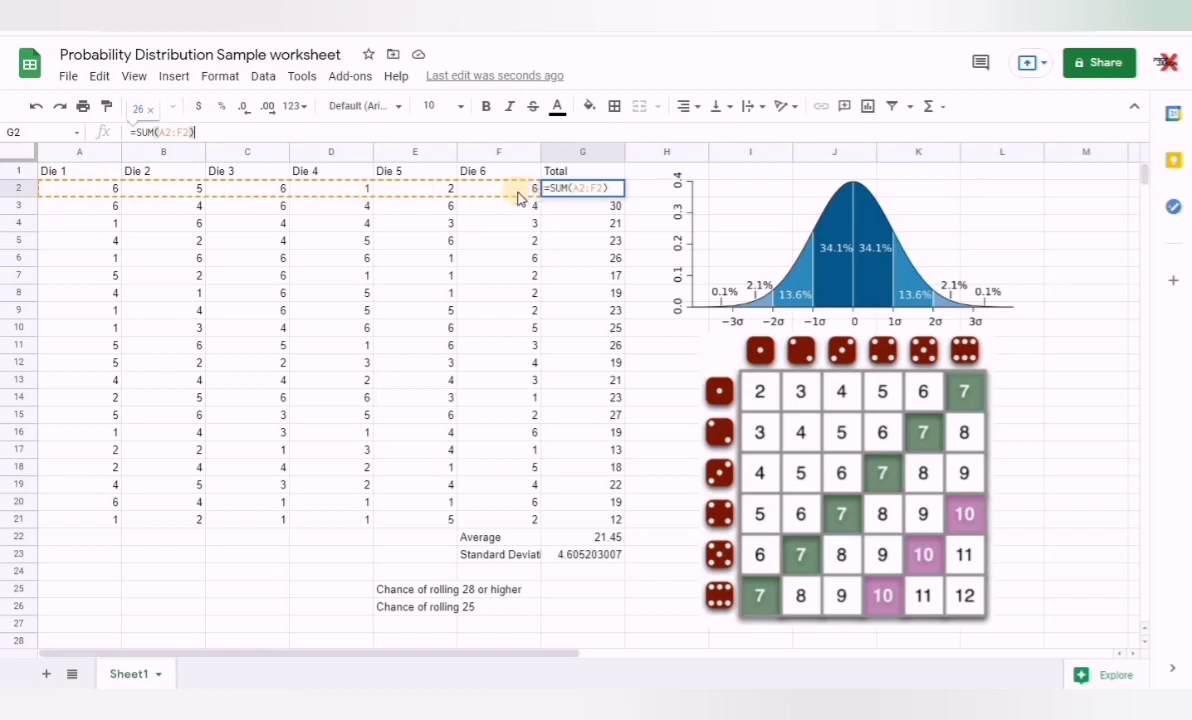
click(594, 211)
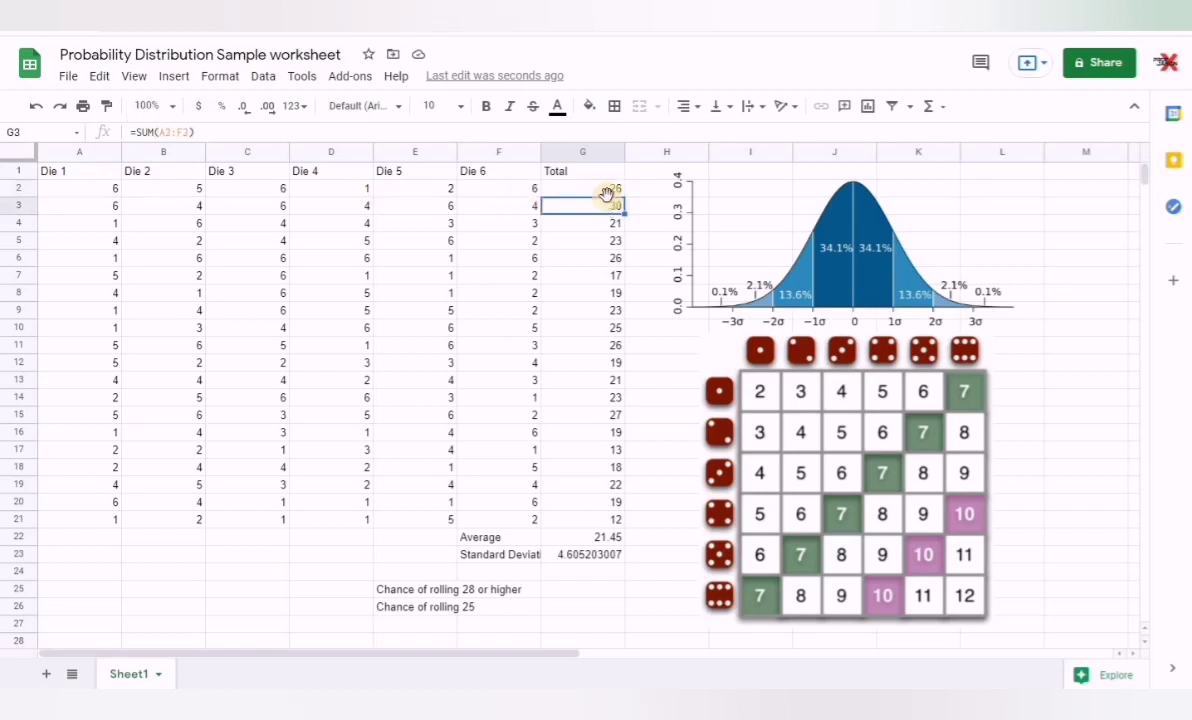
click(600, 520)
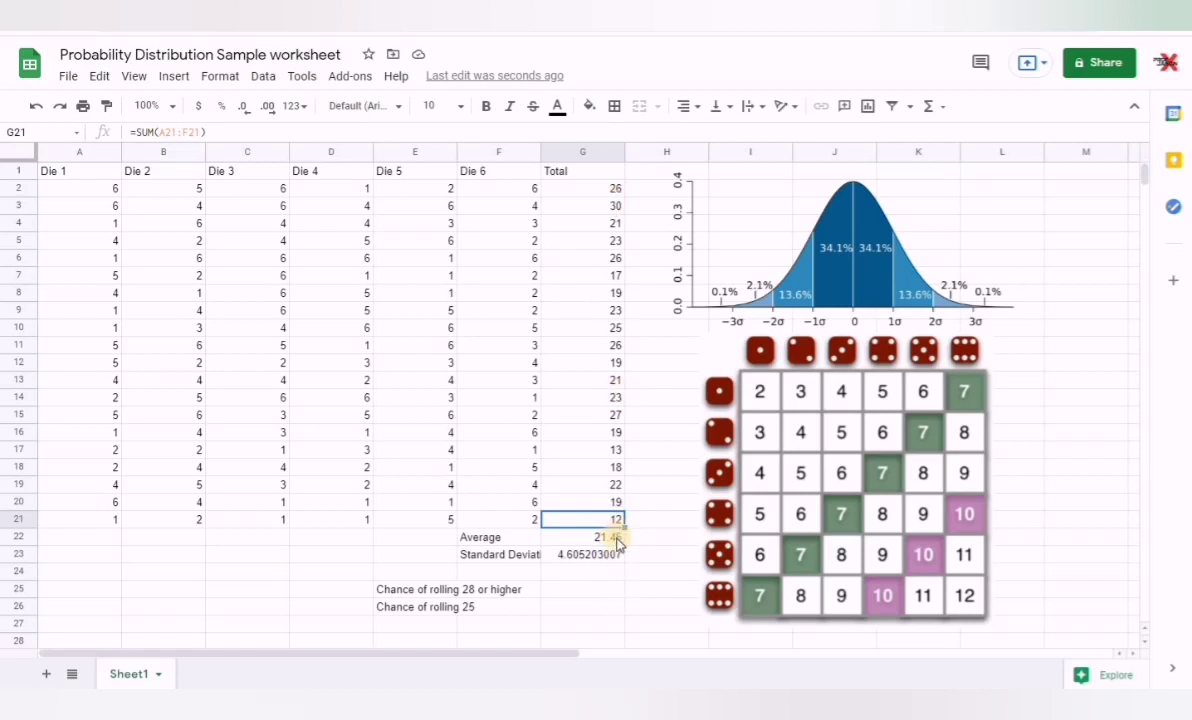
click(612, 538)
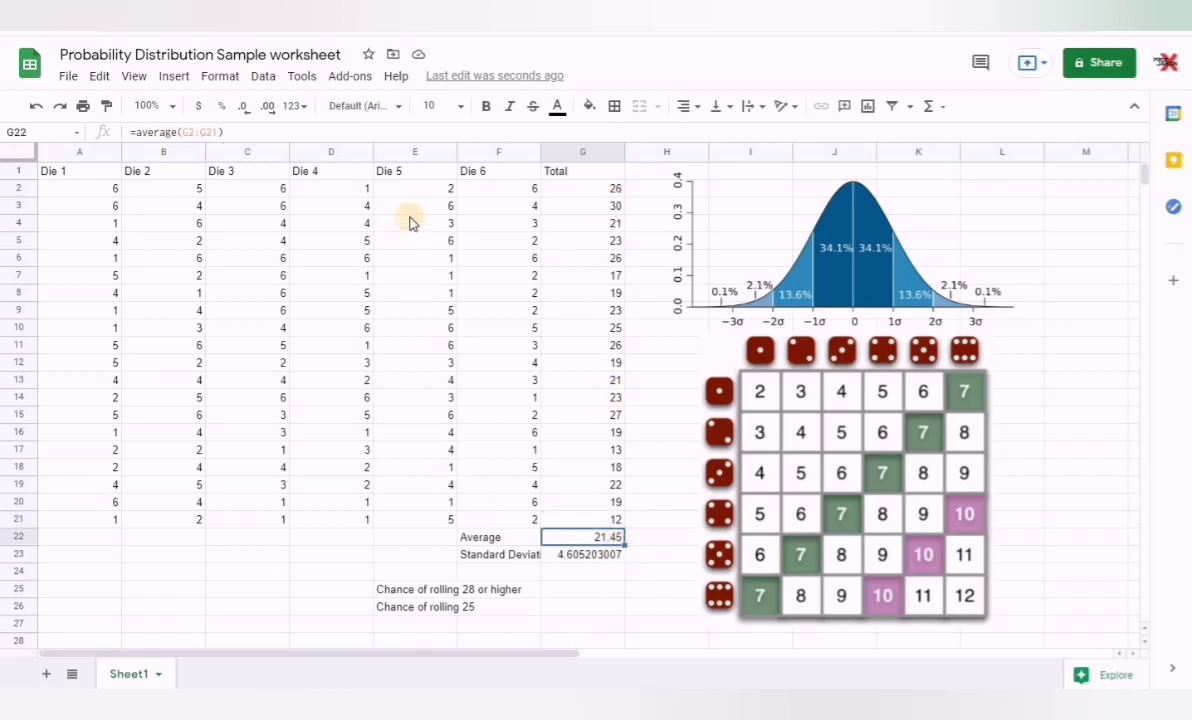
click(283, 131)
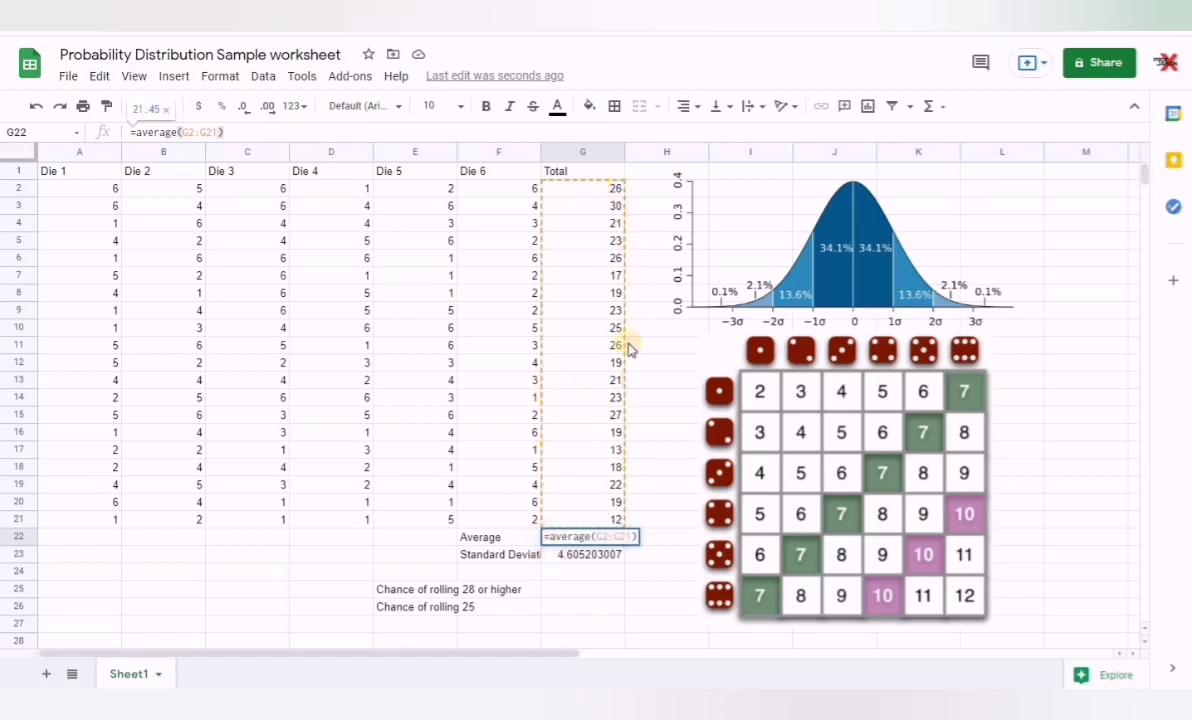
click(580, 560)
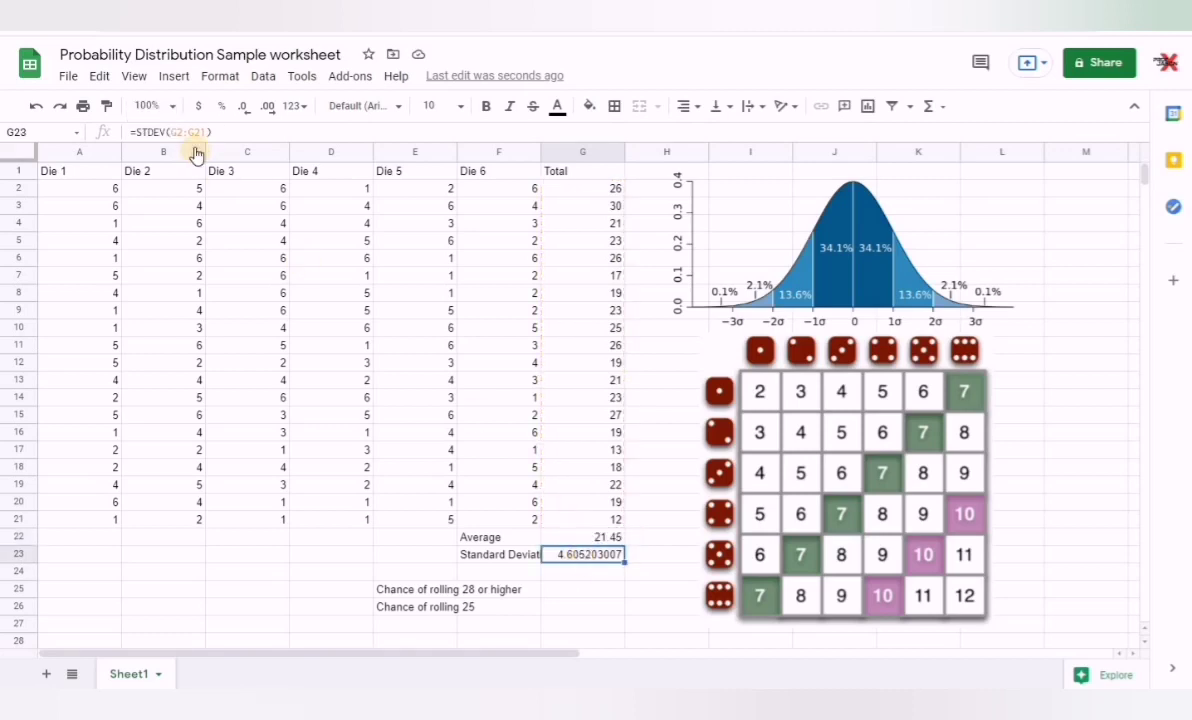
click(235, 133)
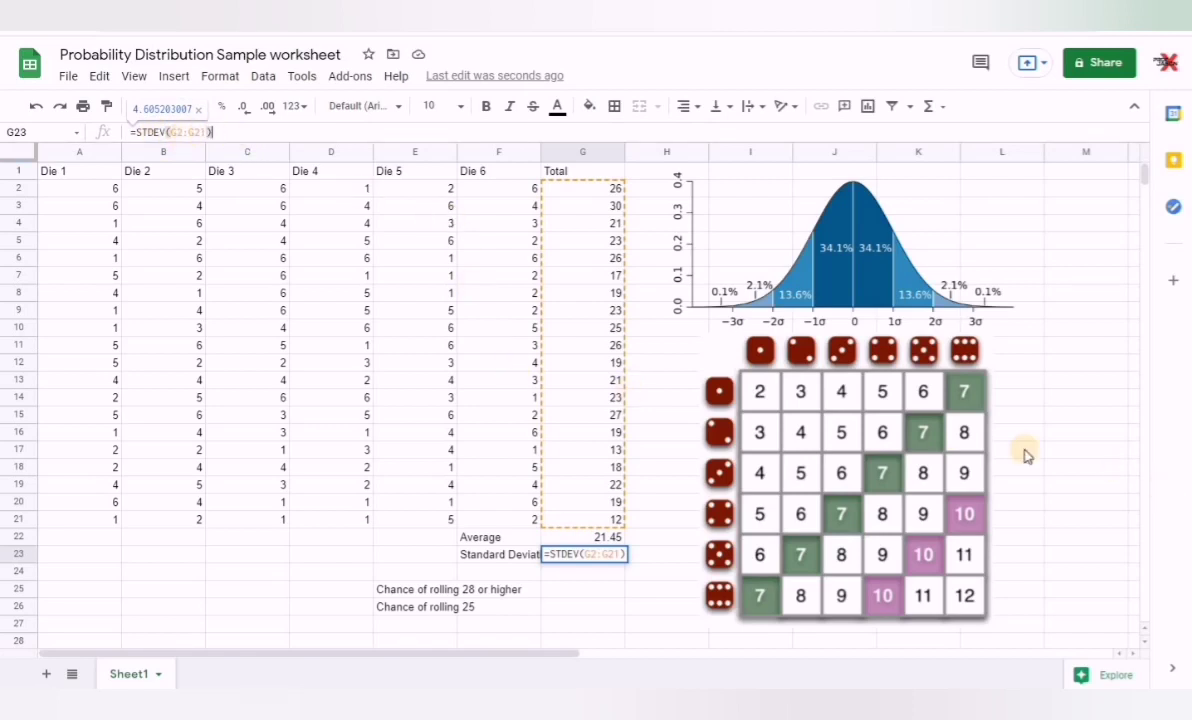
key(BackSpace)
key(BackSpace)
key(BackSpace)
key(BackSpace)
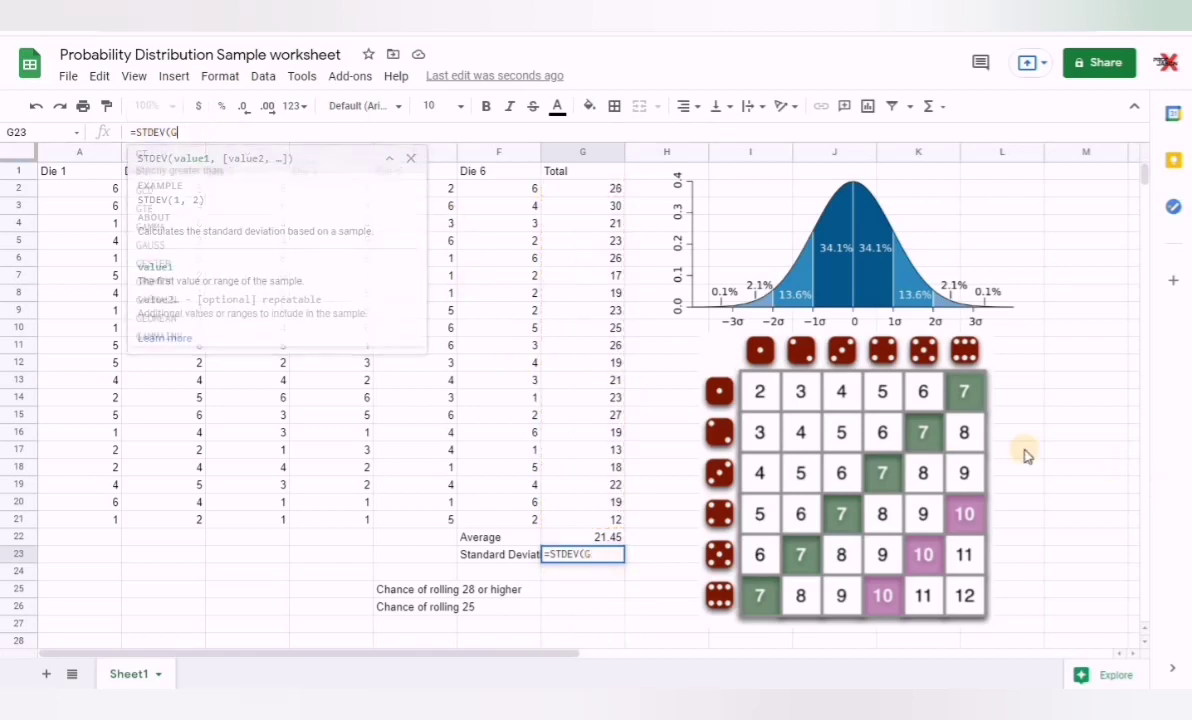
key(BackSpace)
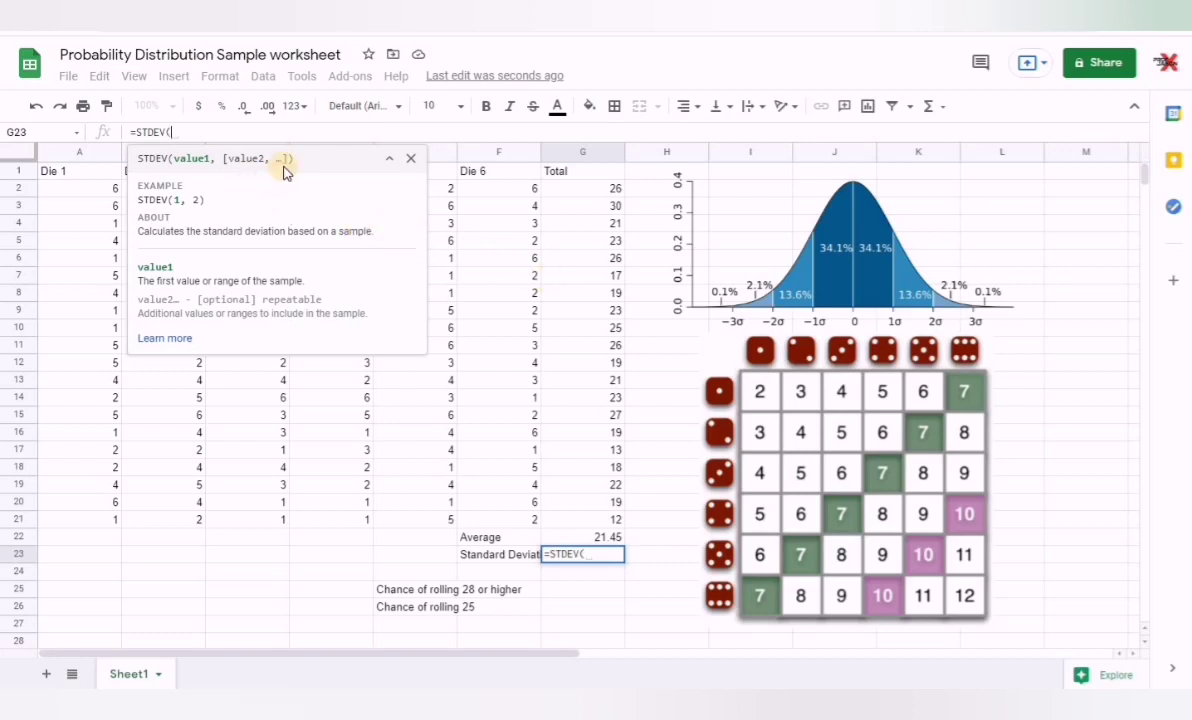
drag(601, 183, 591, 516)
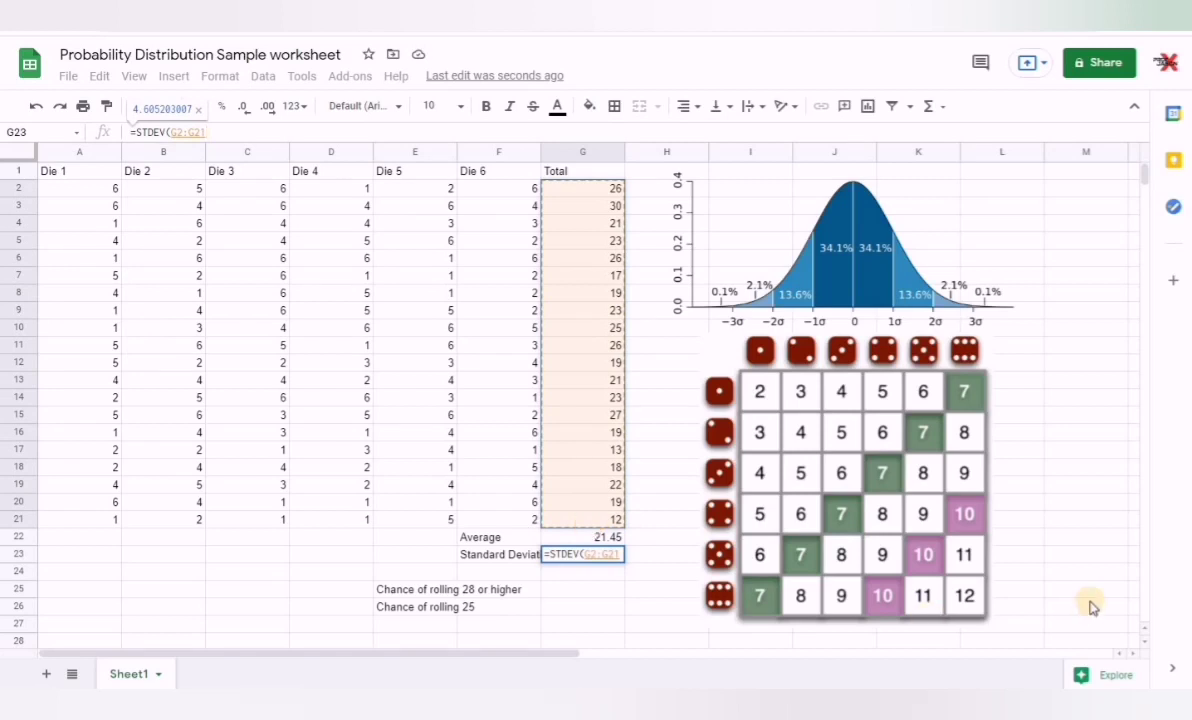
text())
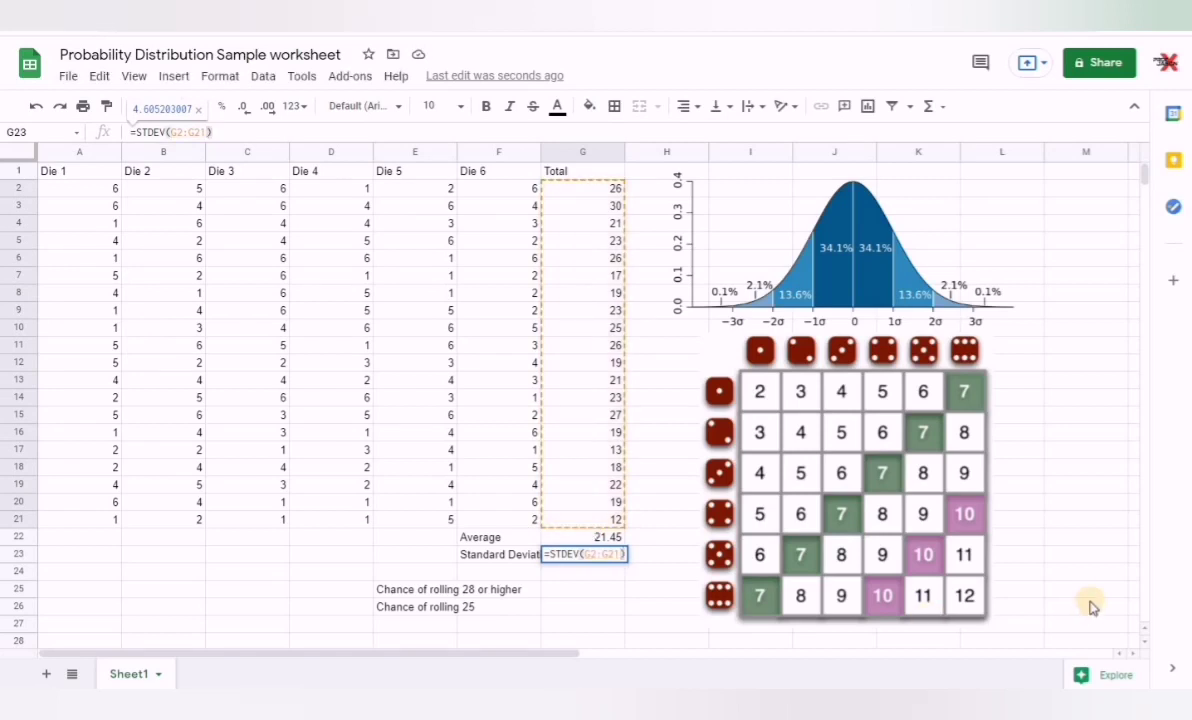
key(Return)
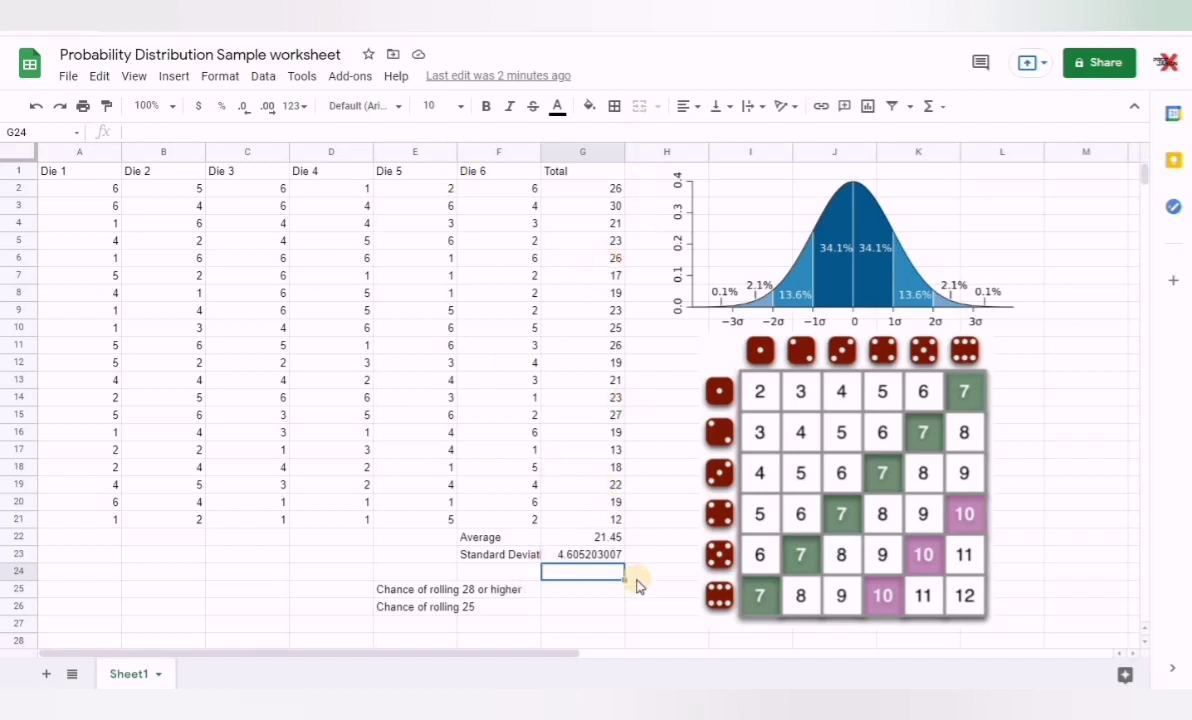
Begin =normdist(28, in G25, fixing the misspelled function name along the way
click(577, 595)
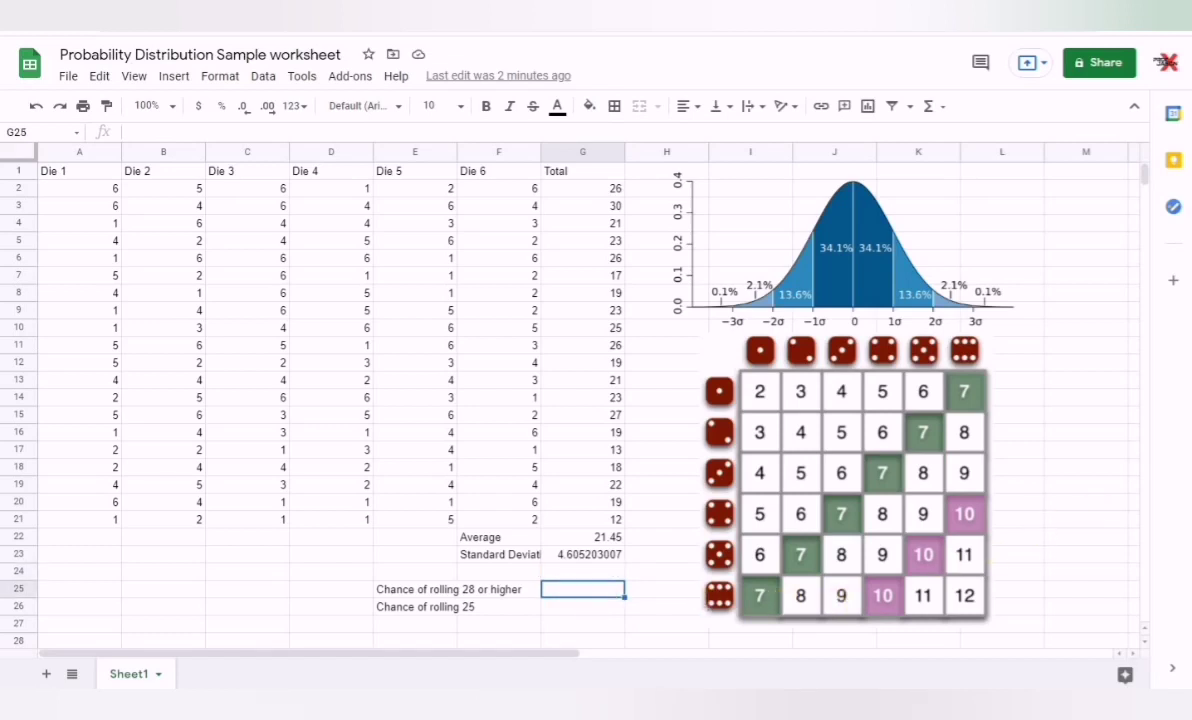
text(=)
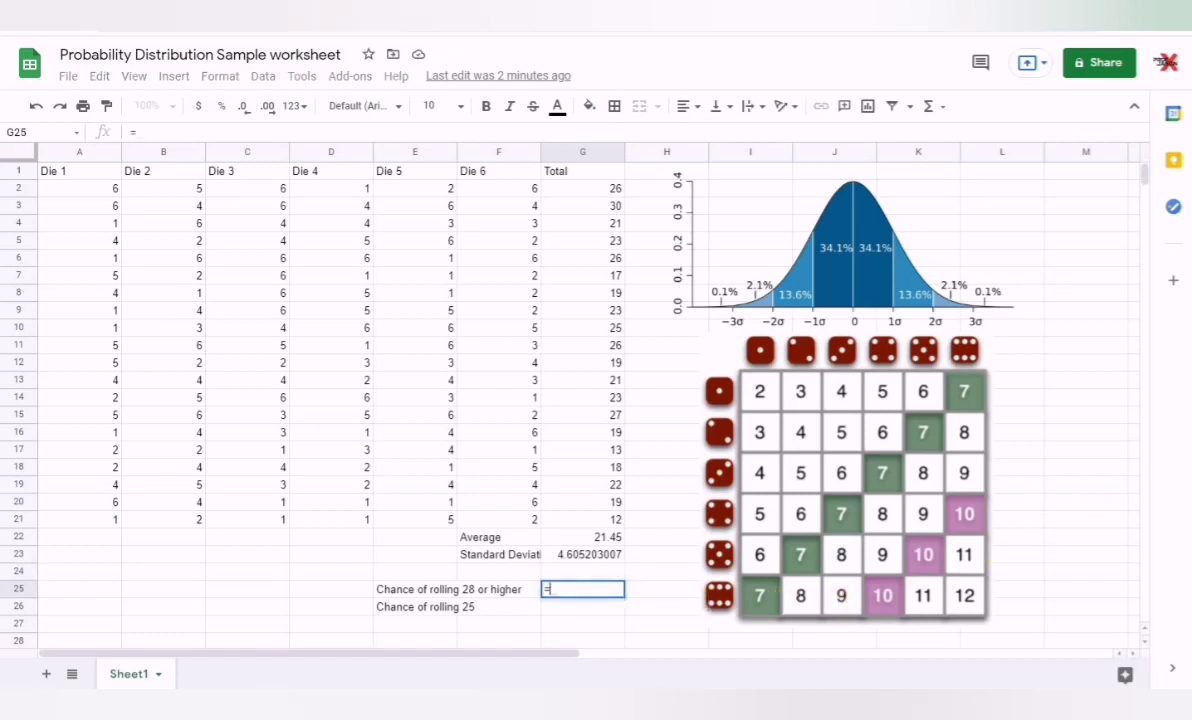
text(not)
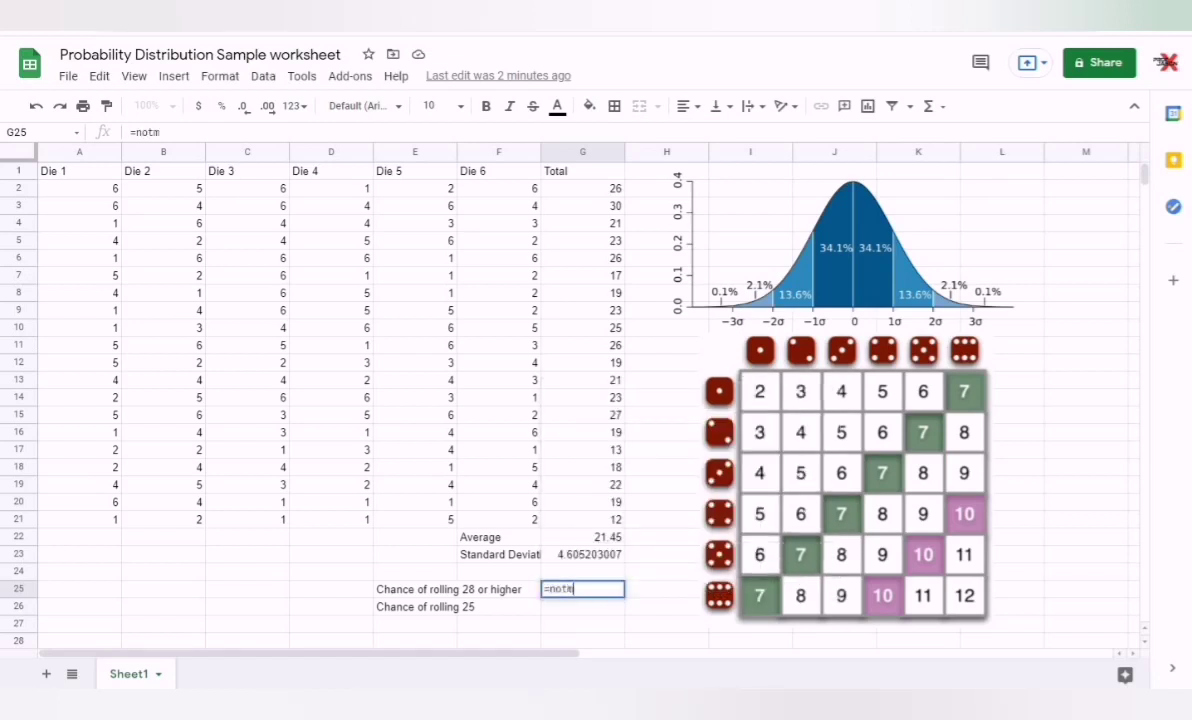
key(BackSpace)
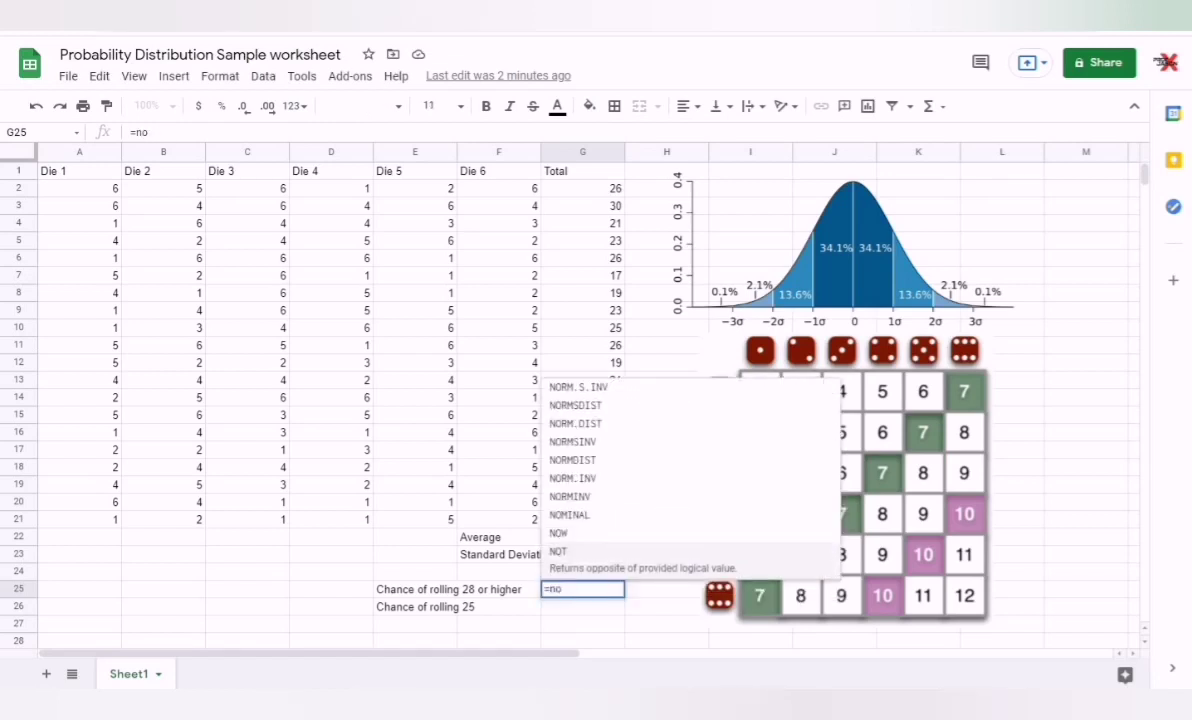
text(rmdist)
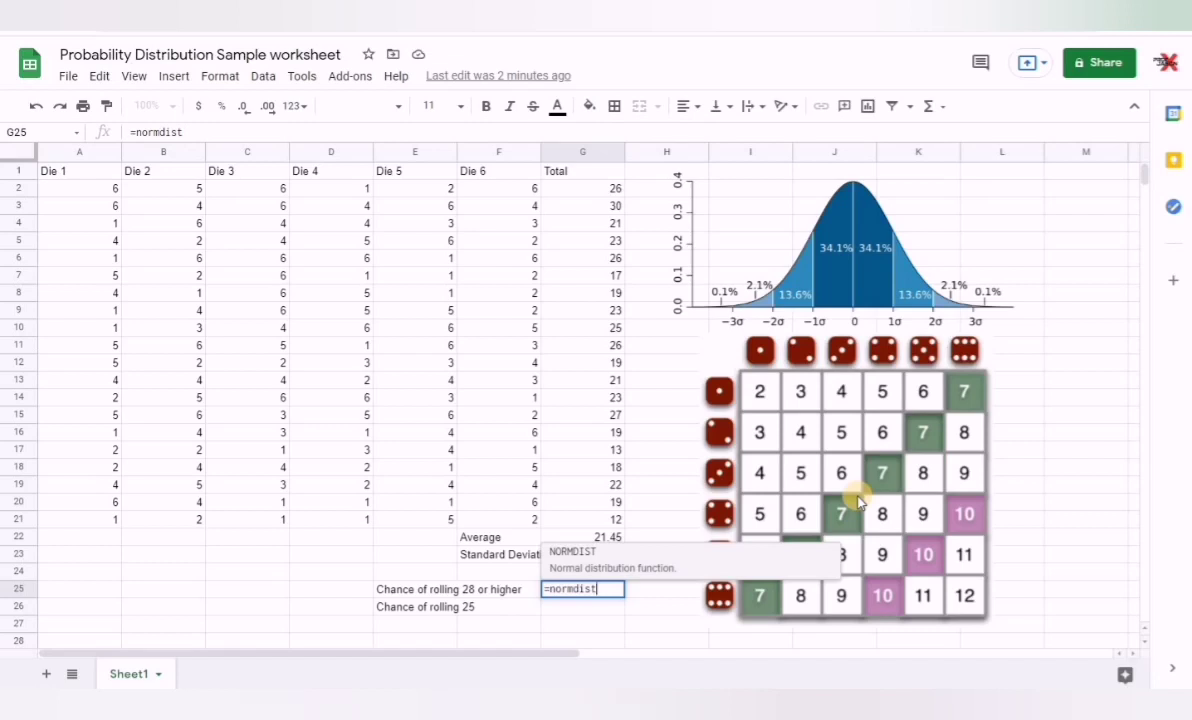
text(()
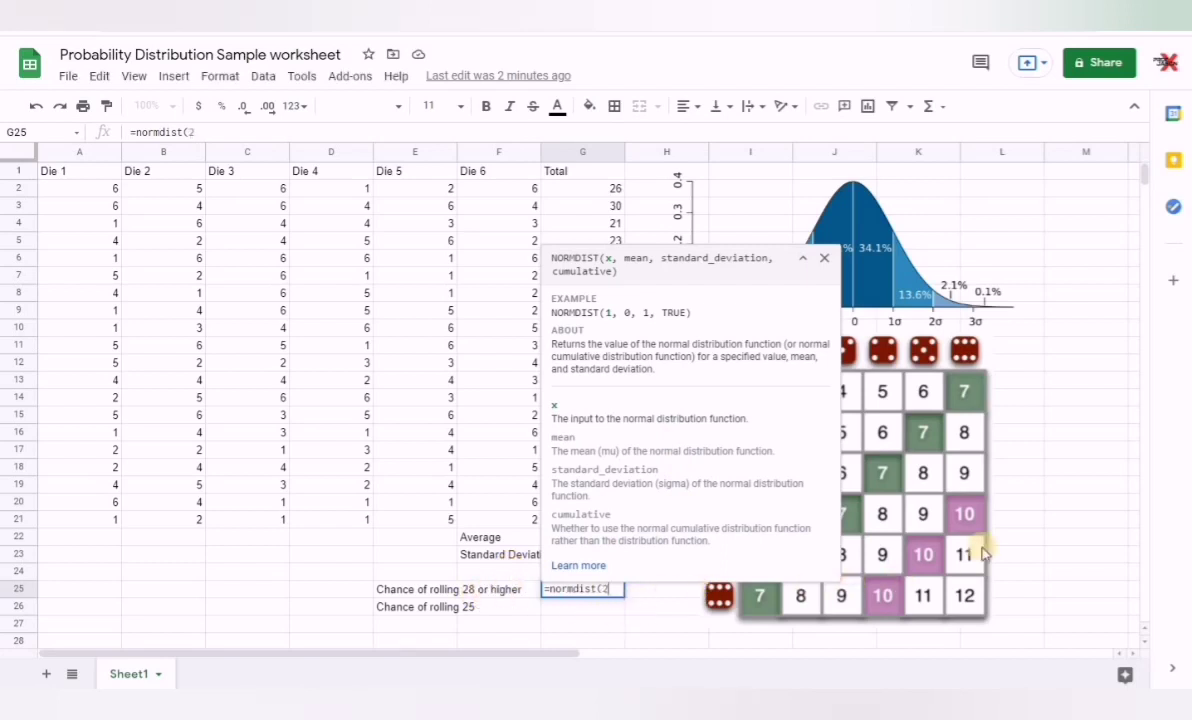
text(28,)
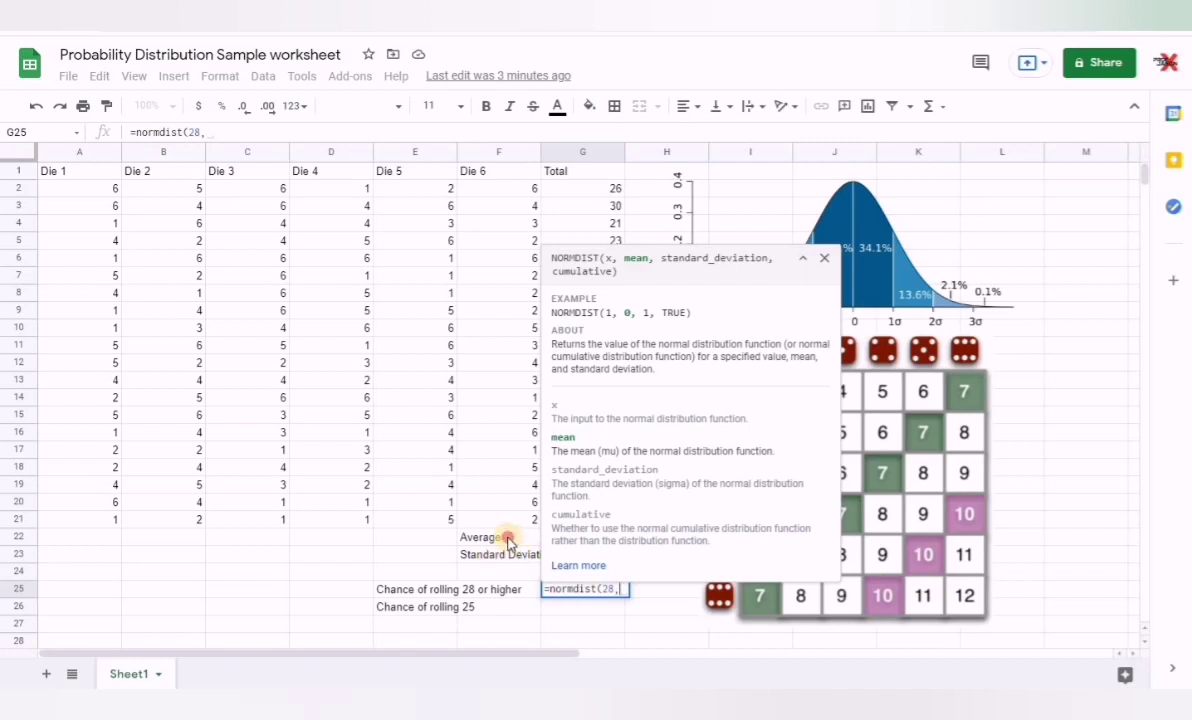
Add G22 as mean, G23 as standard deviation and true as cumulative to G25's NORMDIST
click(570, 537)
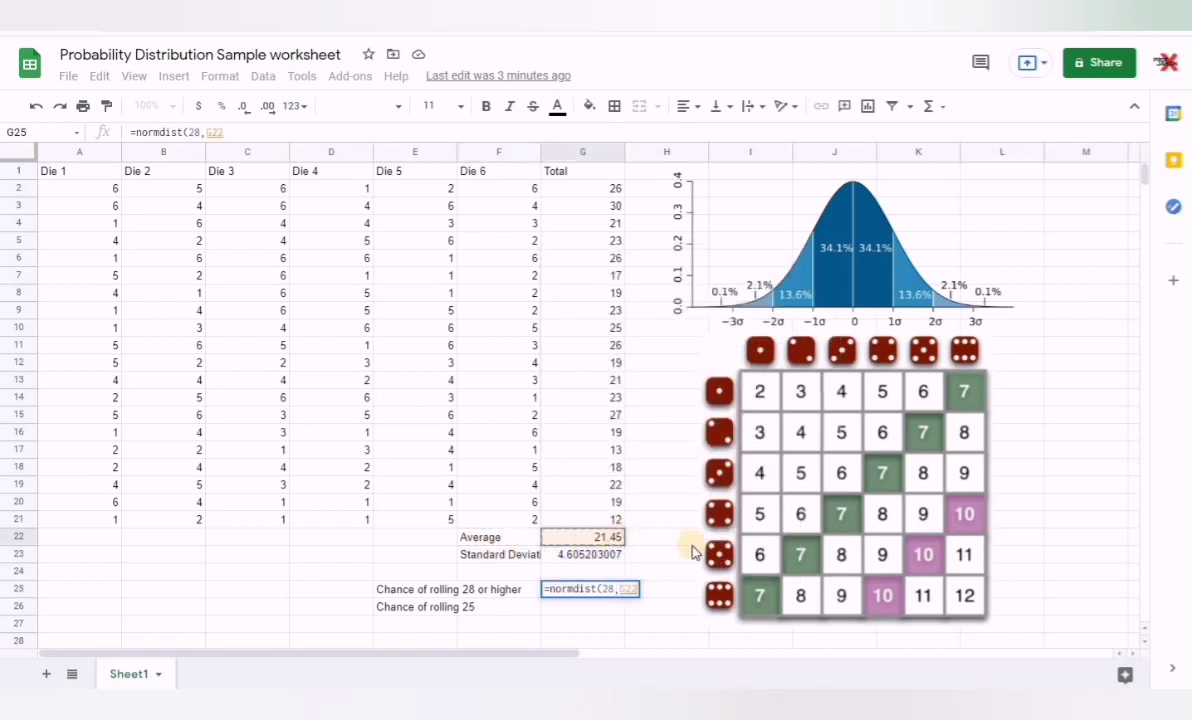
text(,)
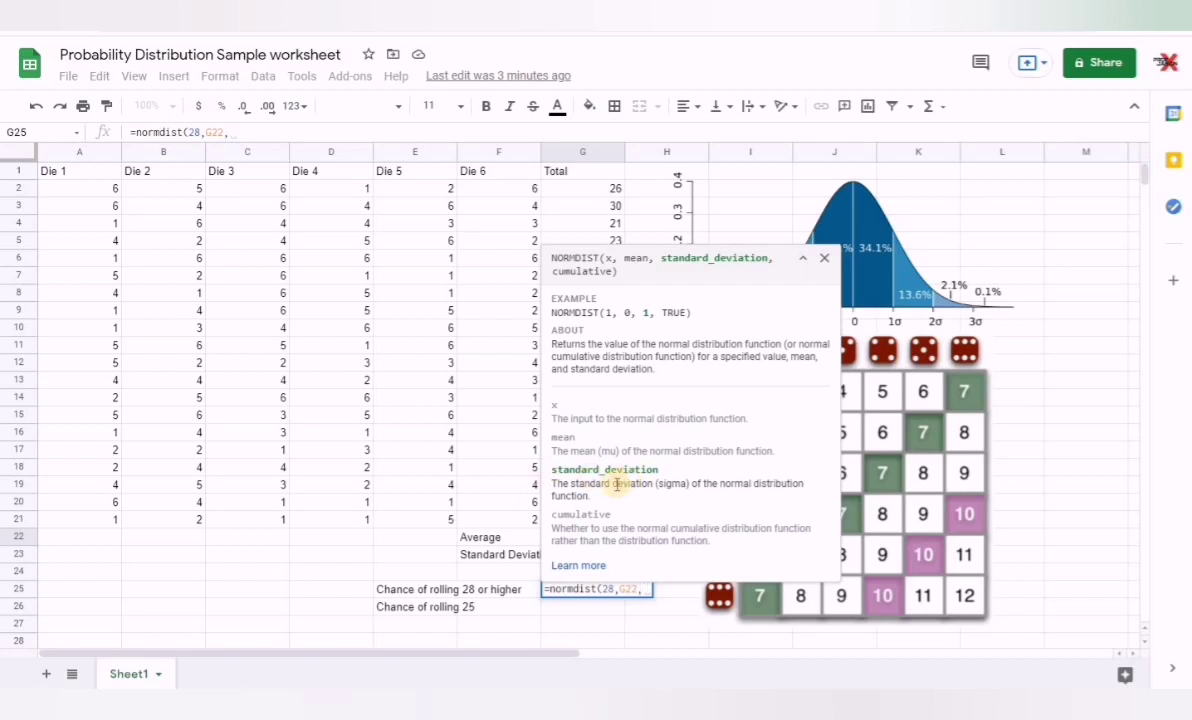
click(496, 554)
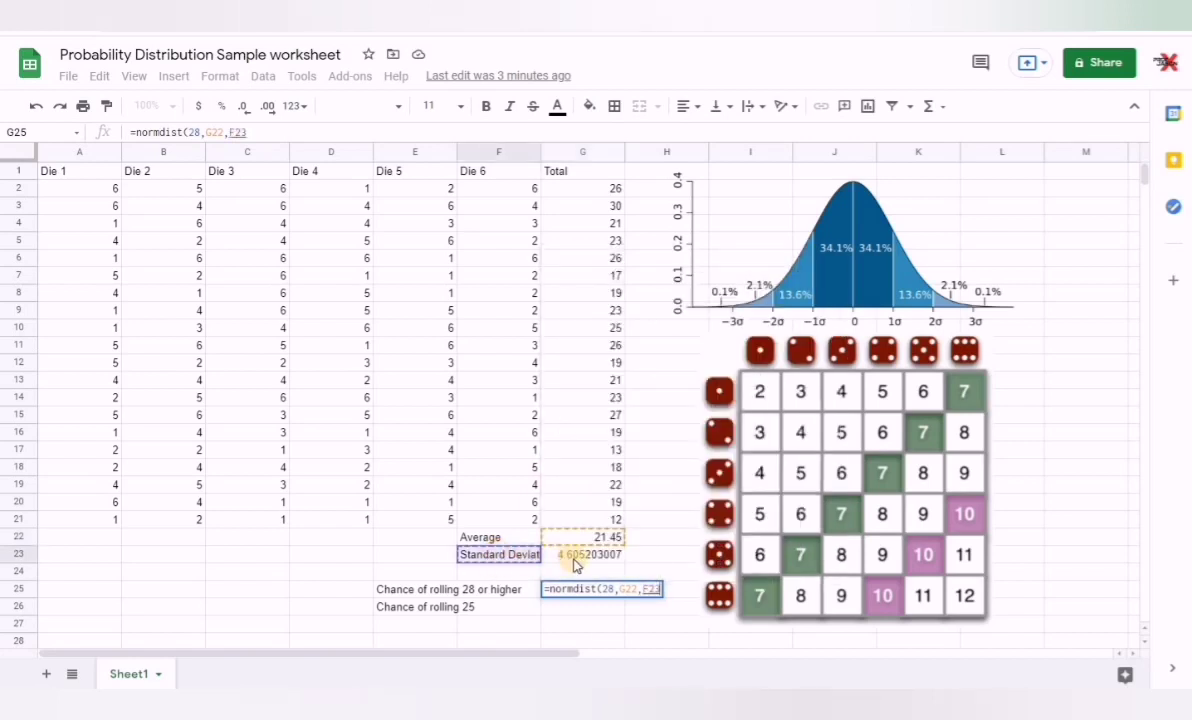
click(577, 556)
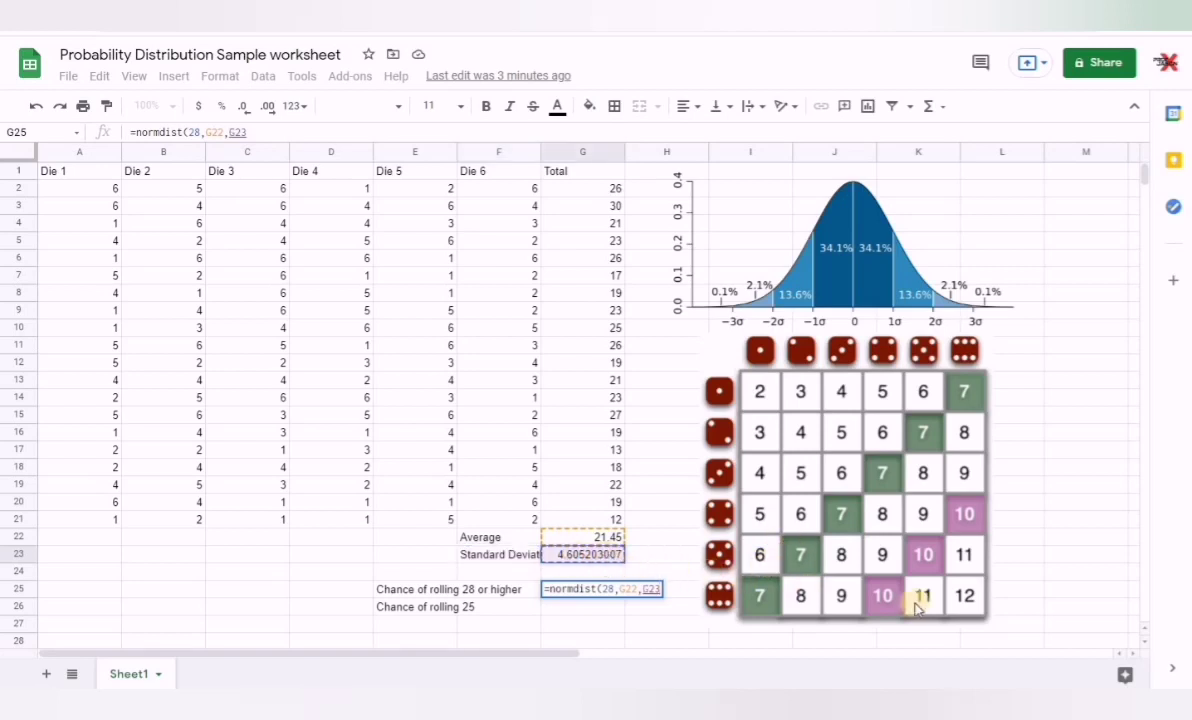
text(,)
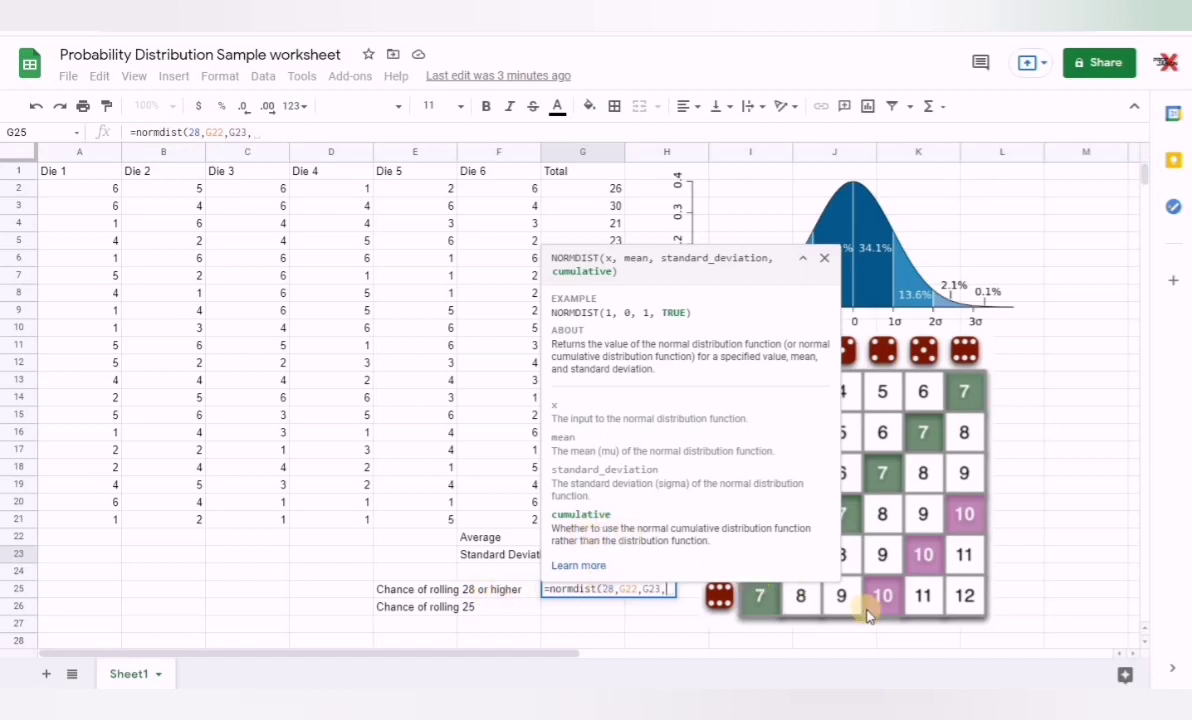
text(tru)
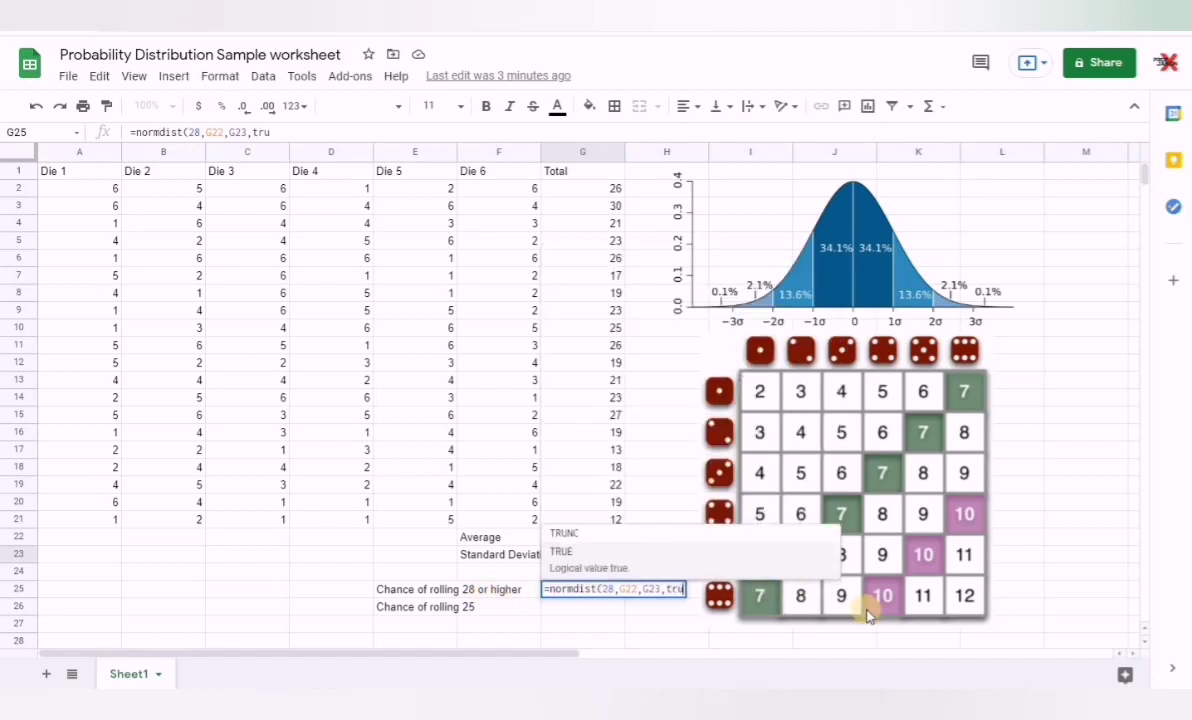
text(e)
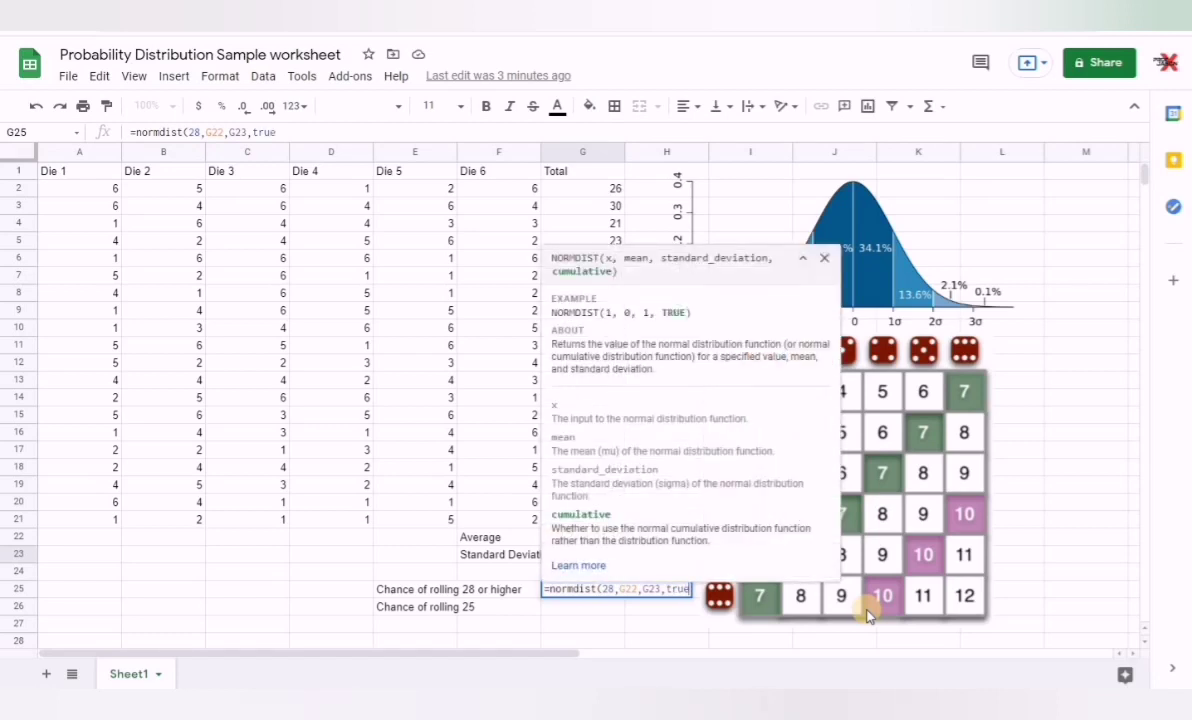
text())
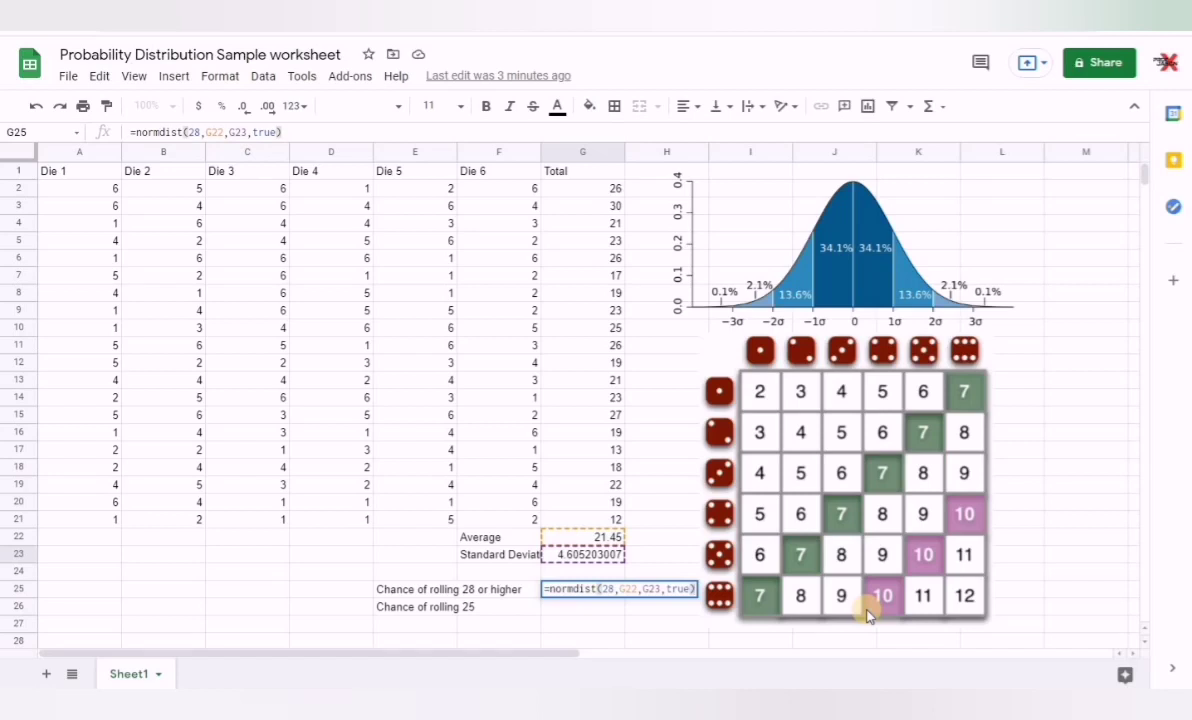
Commit G25's formula, giving a 0.9798507179 chance of rolling 28 or higher
key(Return)
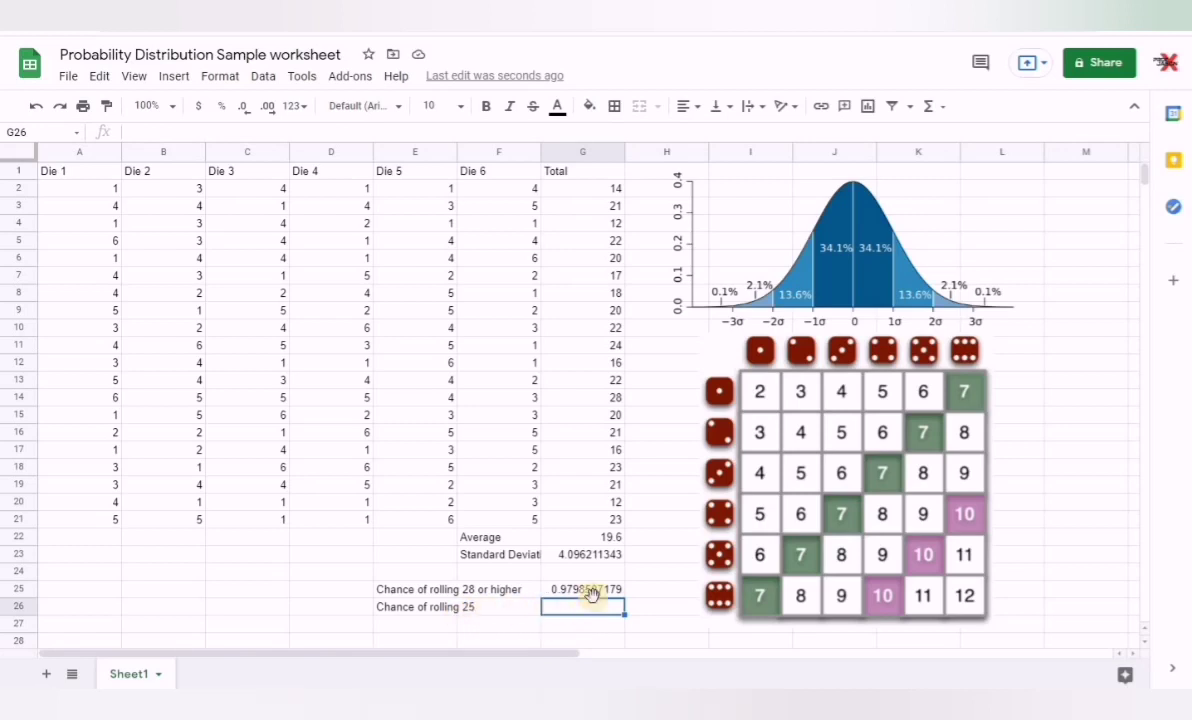
Build =normdist(25,G22,G23,false) in G26 for the chance of rolling exactly 25
text(=nor)
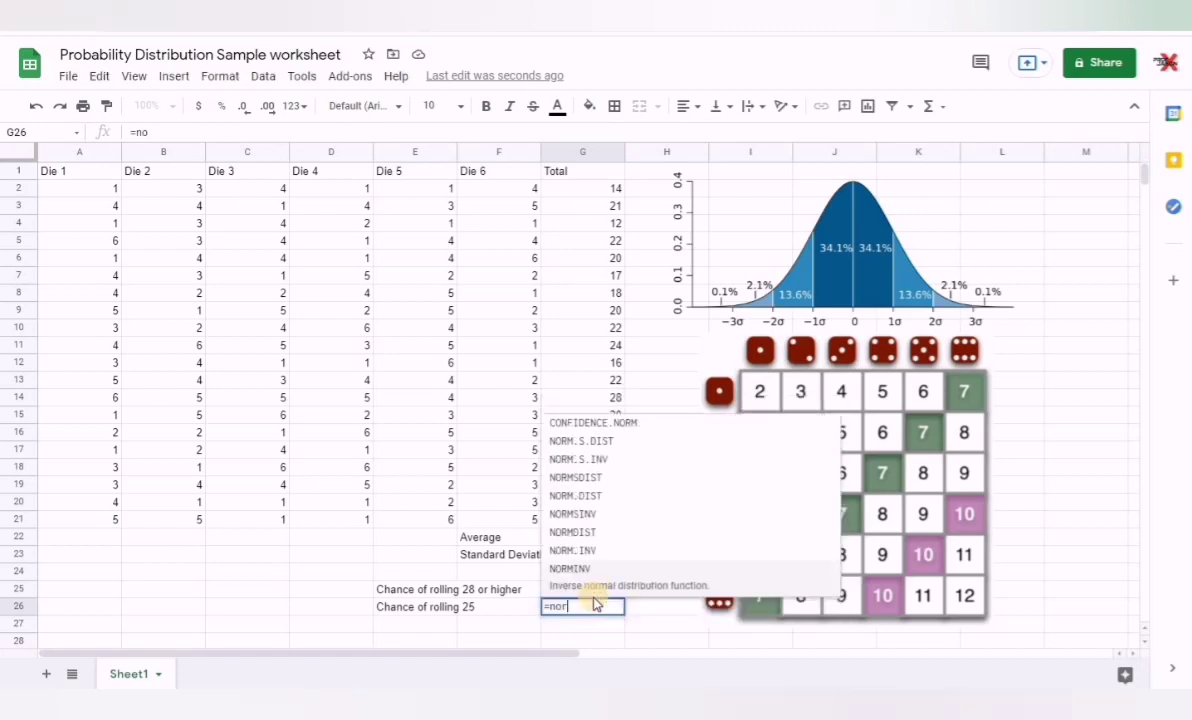
text(mdist)
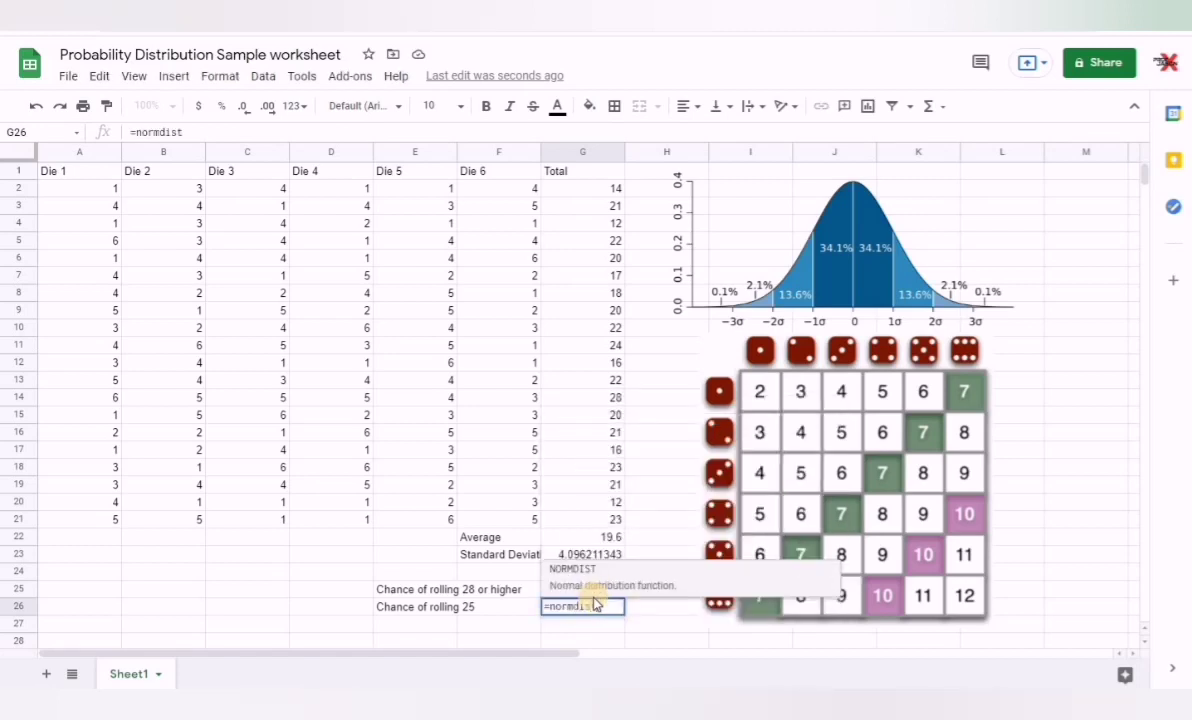
text(()
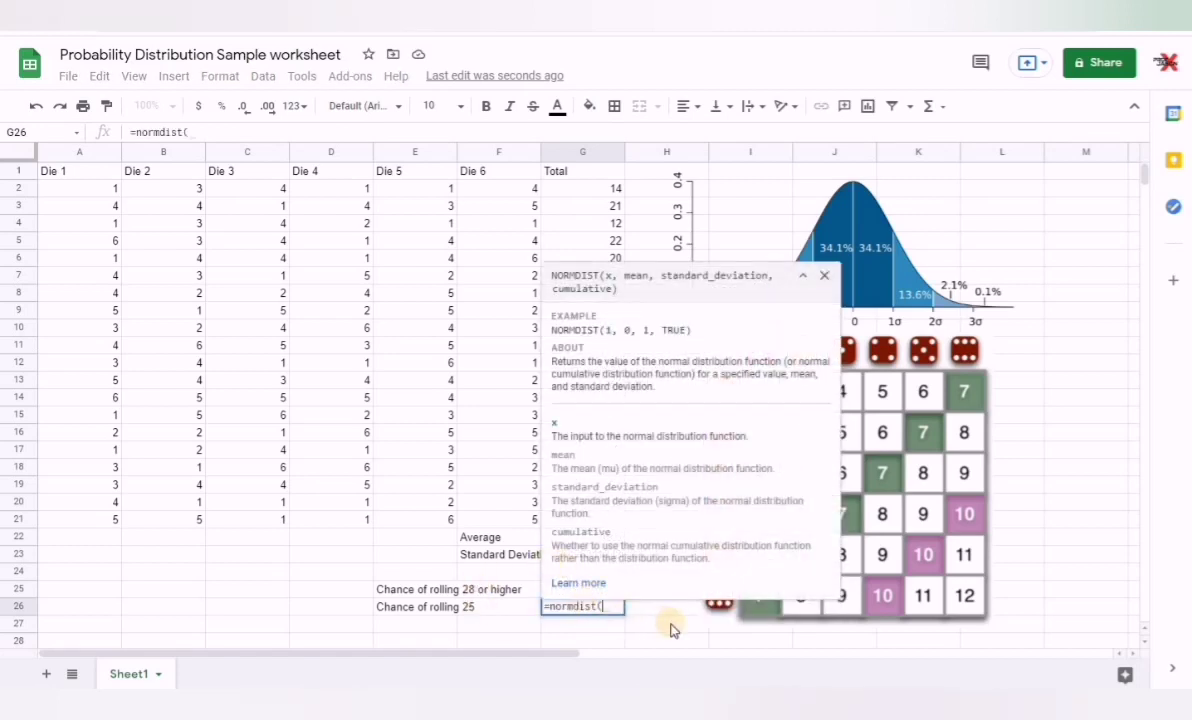
text(25,)
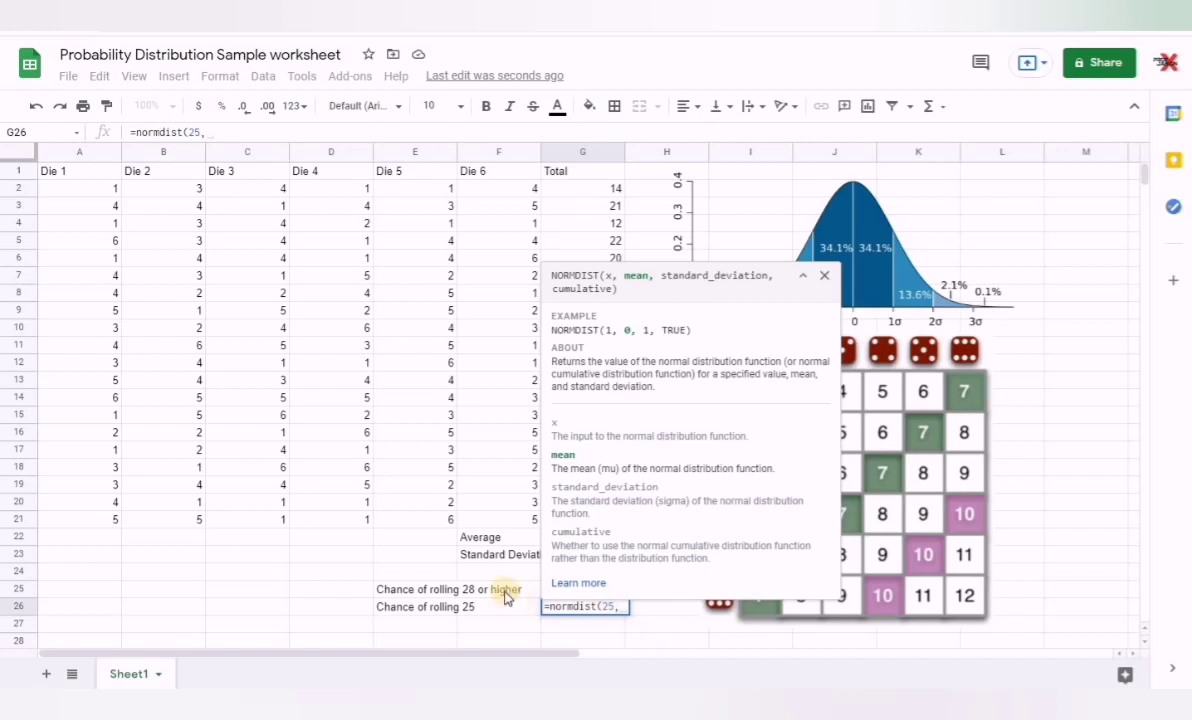
click(498, 537)
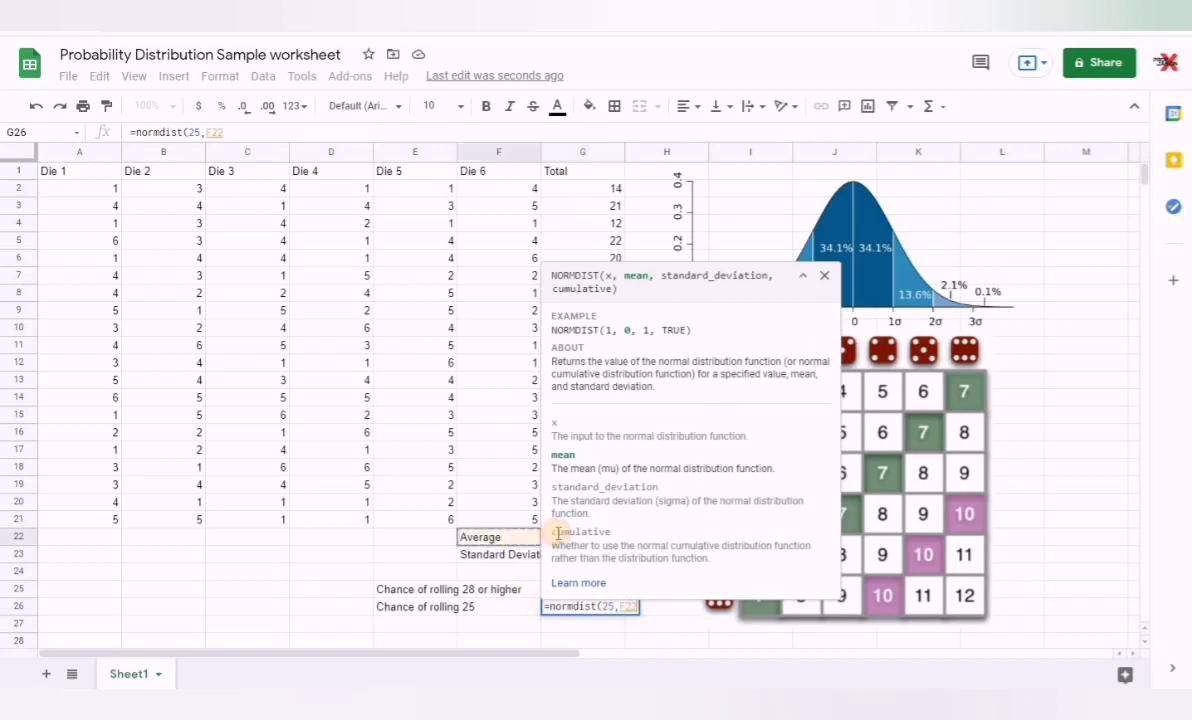
click(562, 537)
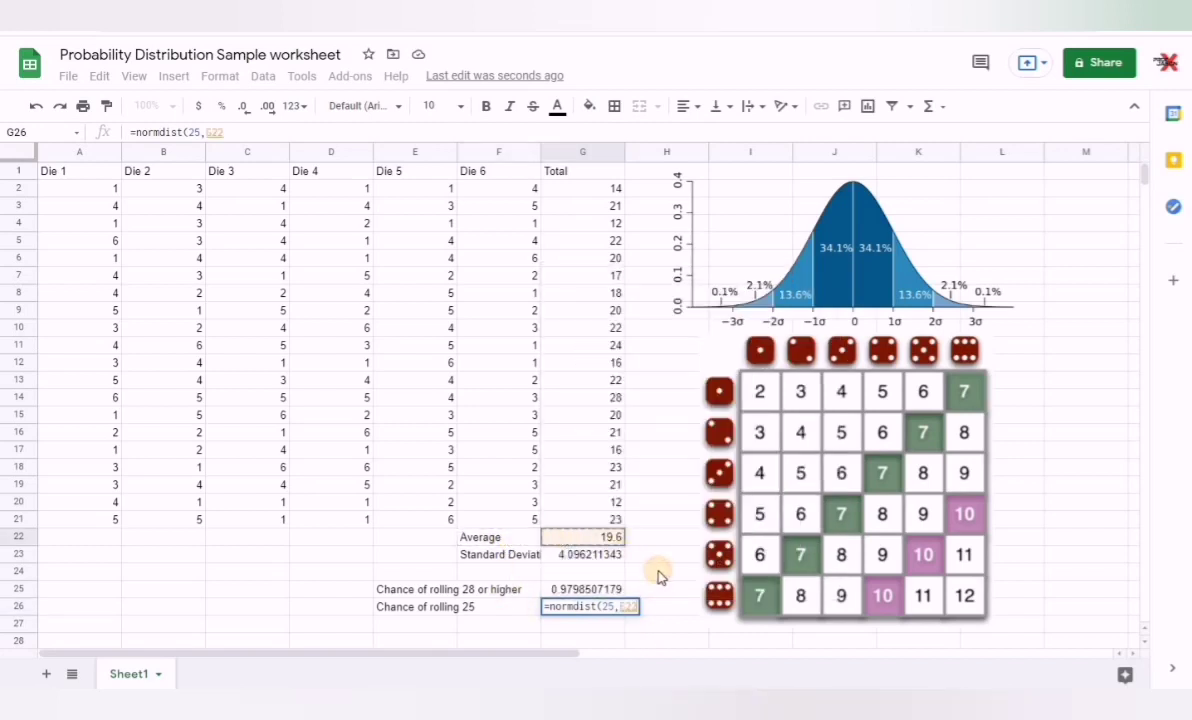
text(,)
click(494, 554)
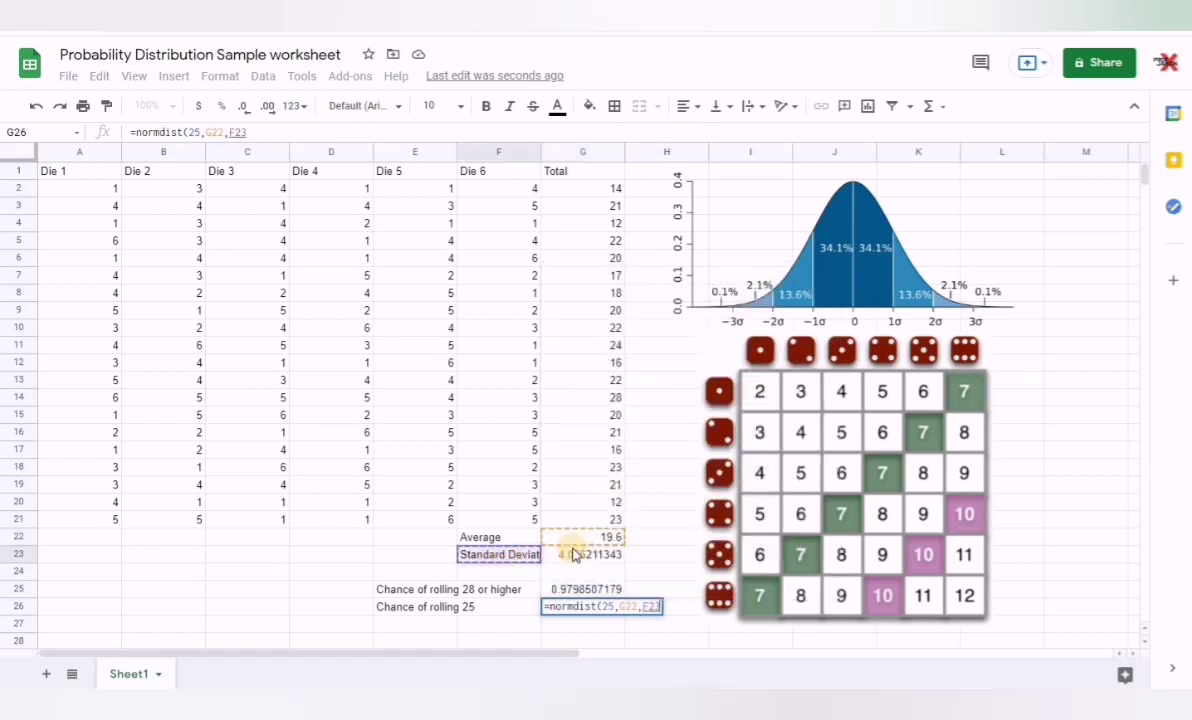
click(573, 554)
text(,)
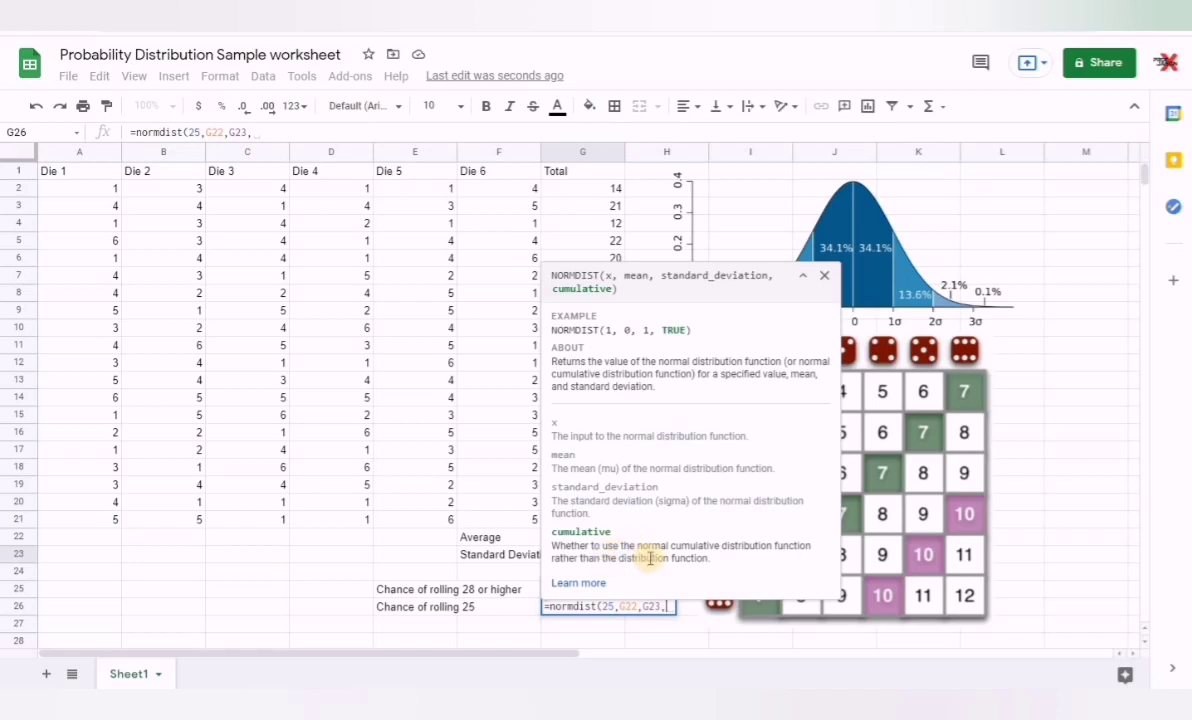
text(false)
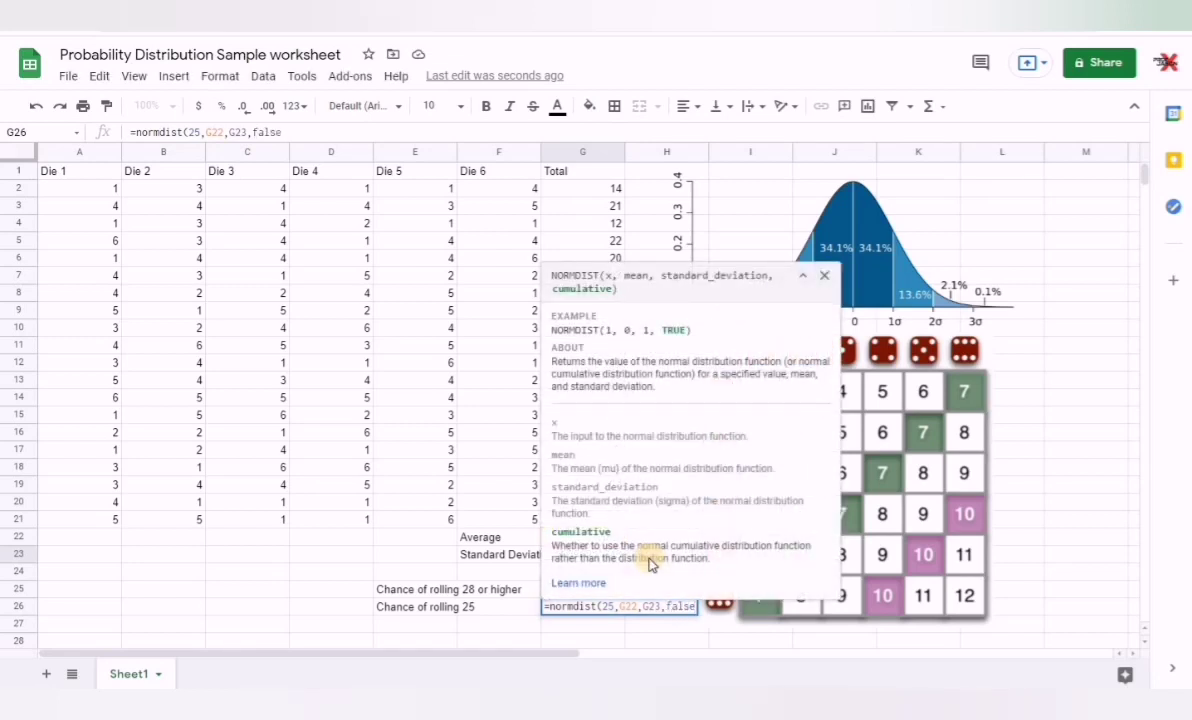
text())
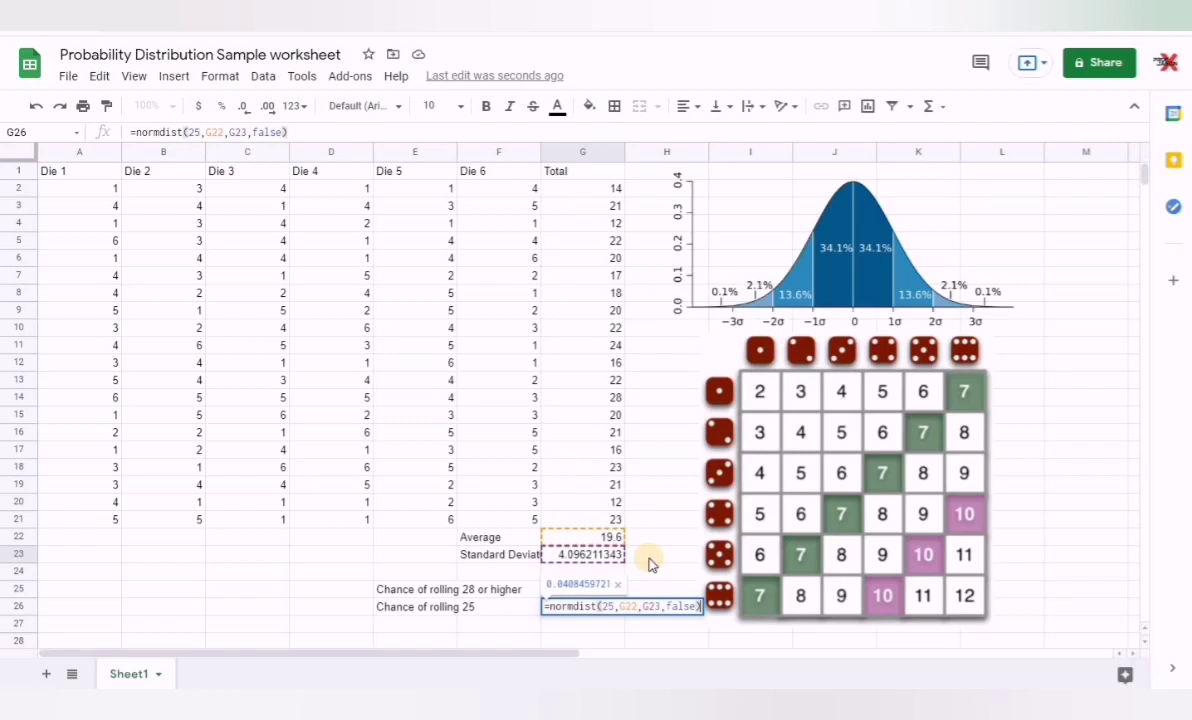
key(Return)
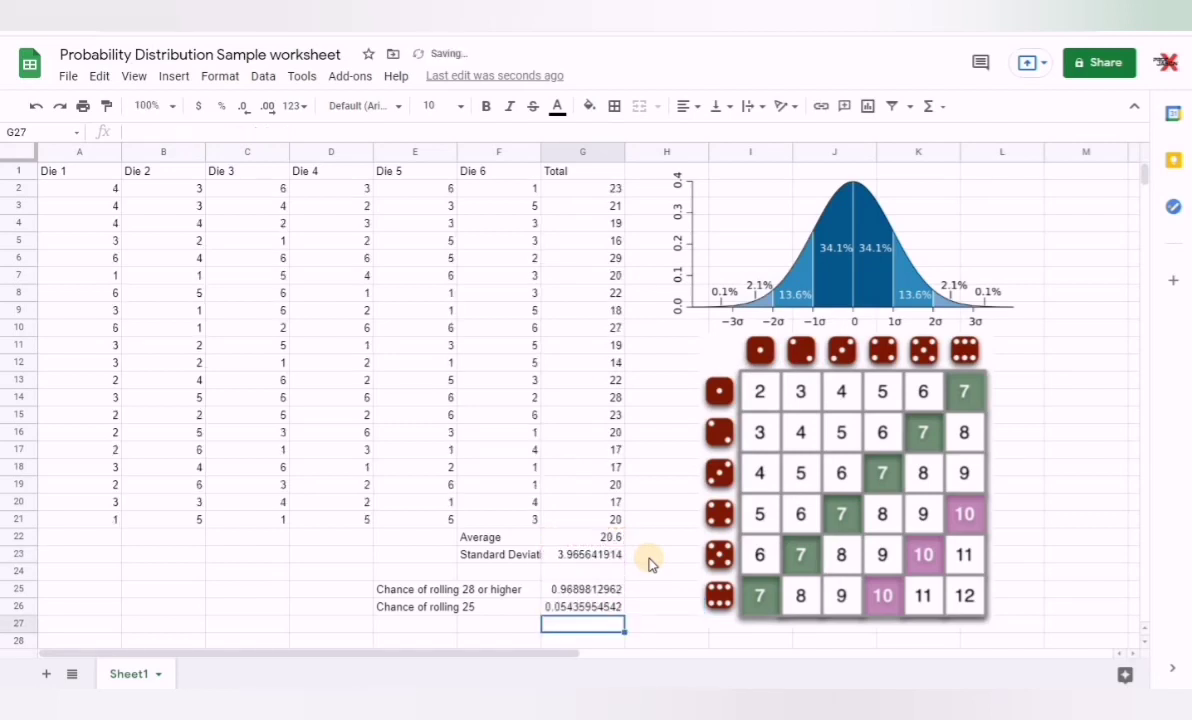